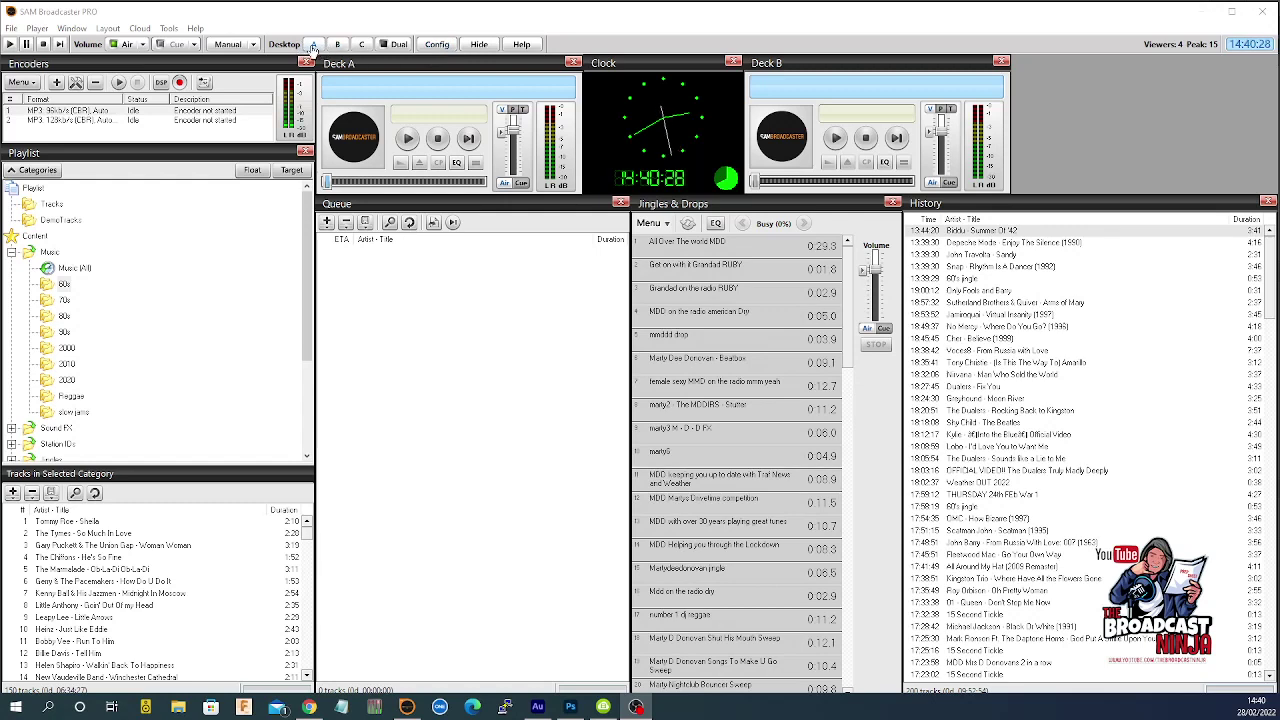
Step: Under Config > Playlist Rotation Rules, select the Clockwheel (Category rotation) logic module v2.0.0
{"action": "left_click", "coordinate": [437, 45]}
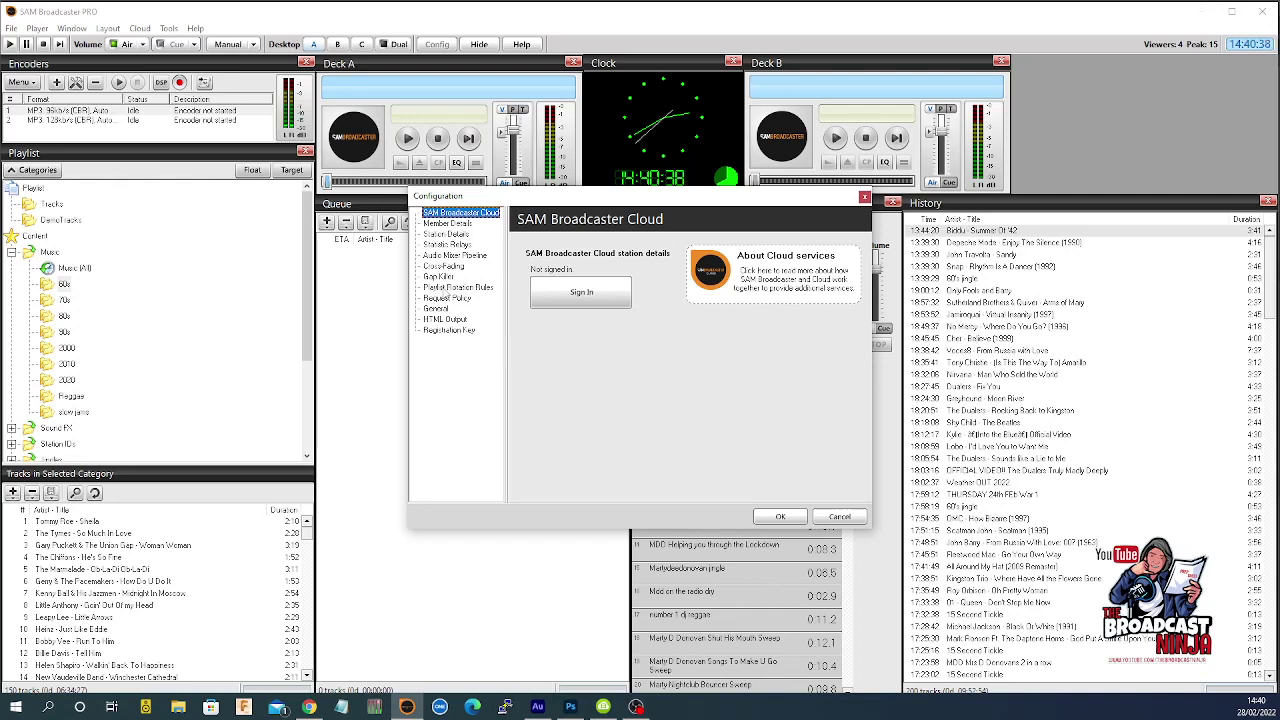
{"action": "left_click", "coordinate": [443, 288]}
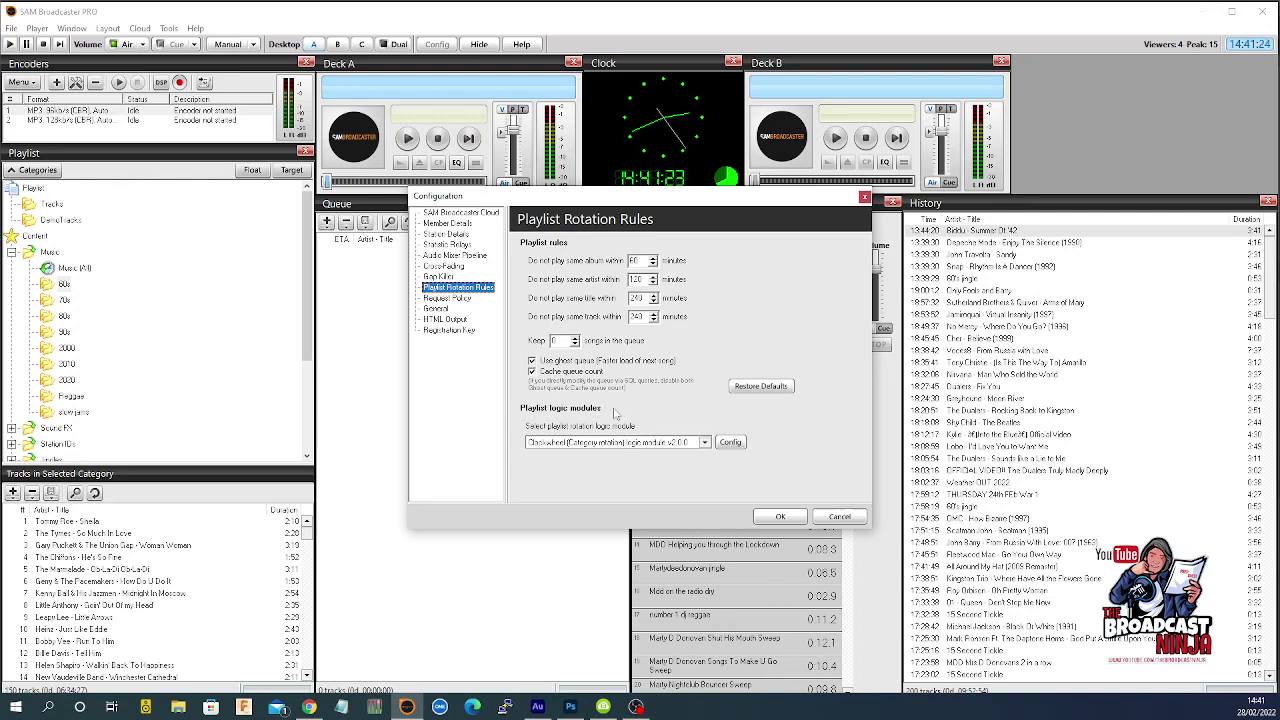
{"action": "left_click", "coordinate": [704, 443]}
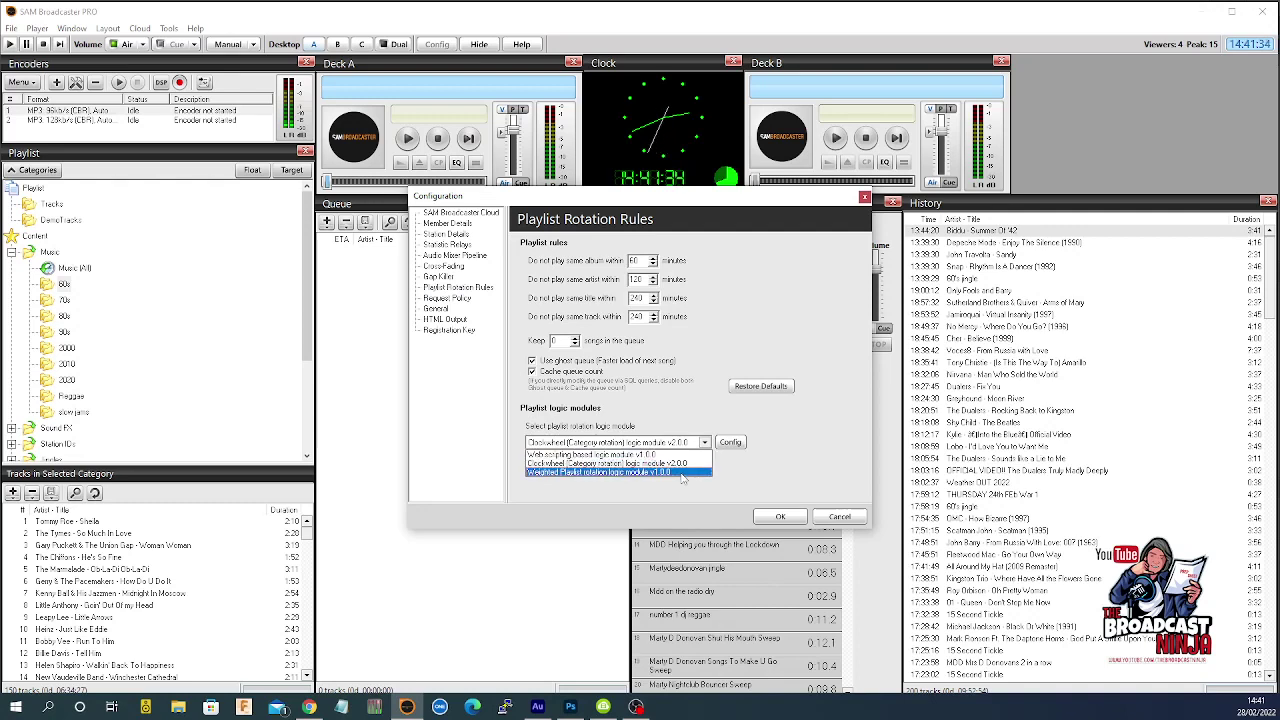
{"action": "left_click", "coordinate": [648, 463]}
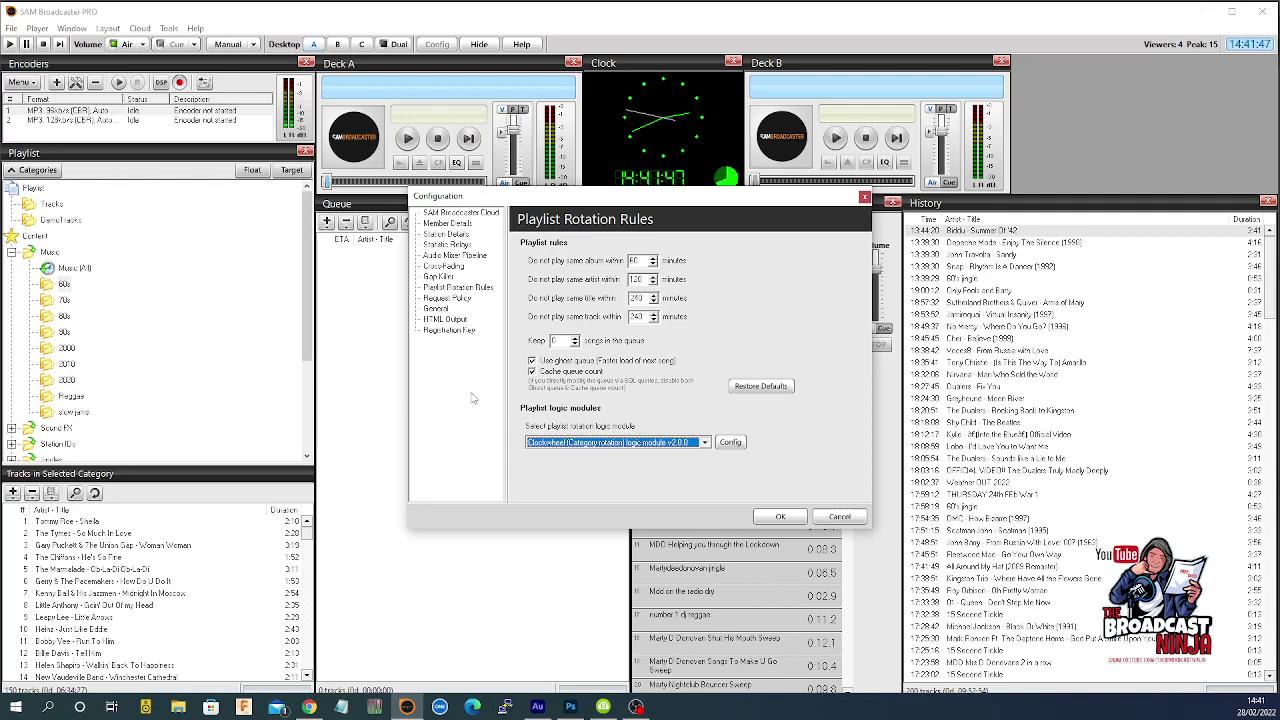
Step: Open the clockwheel module's settings and delete all three default rotation format lines
{"action": "left_click", "coordinate": [732, 442]}
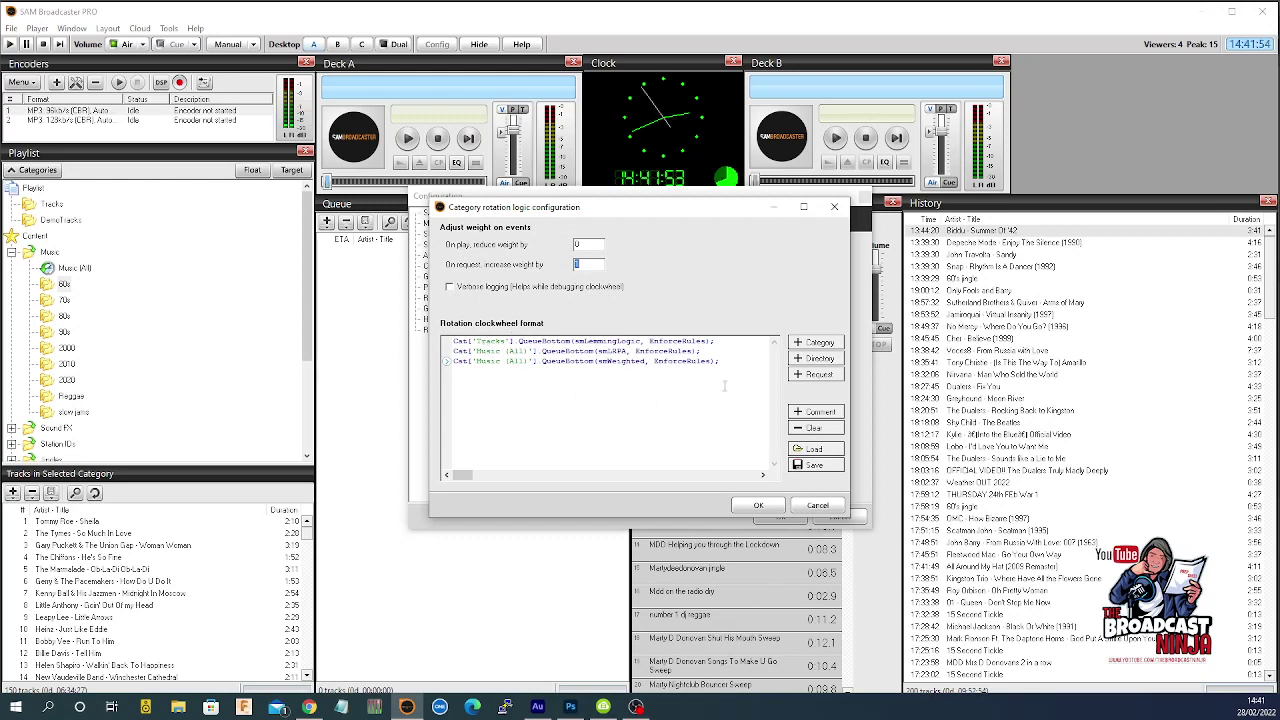
{"action": "left_click_drag", "start_coordinate": [720, 361], "coordinate": [431, 337]}
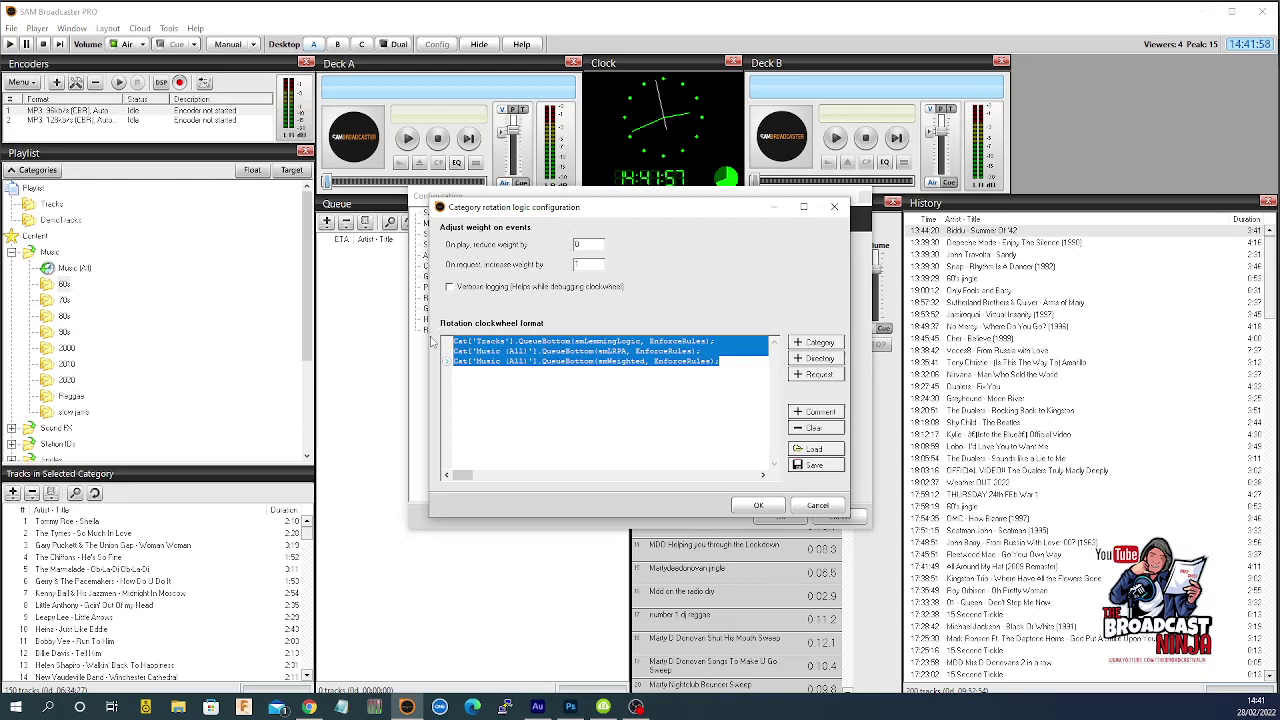
{"action": "key", "text": "Delete"}
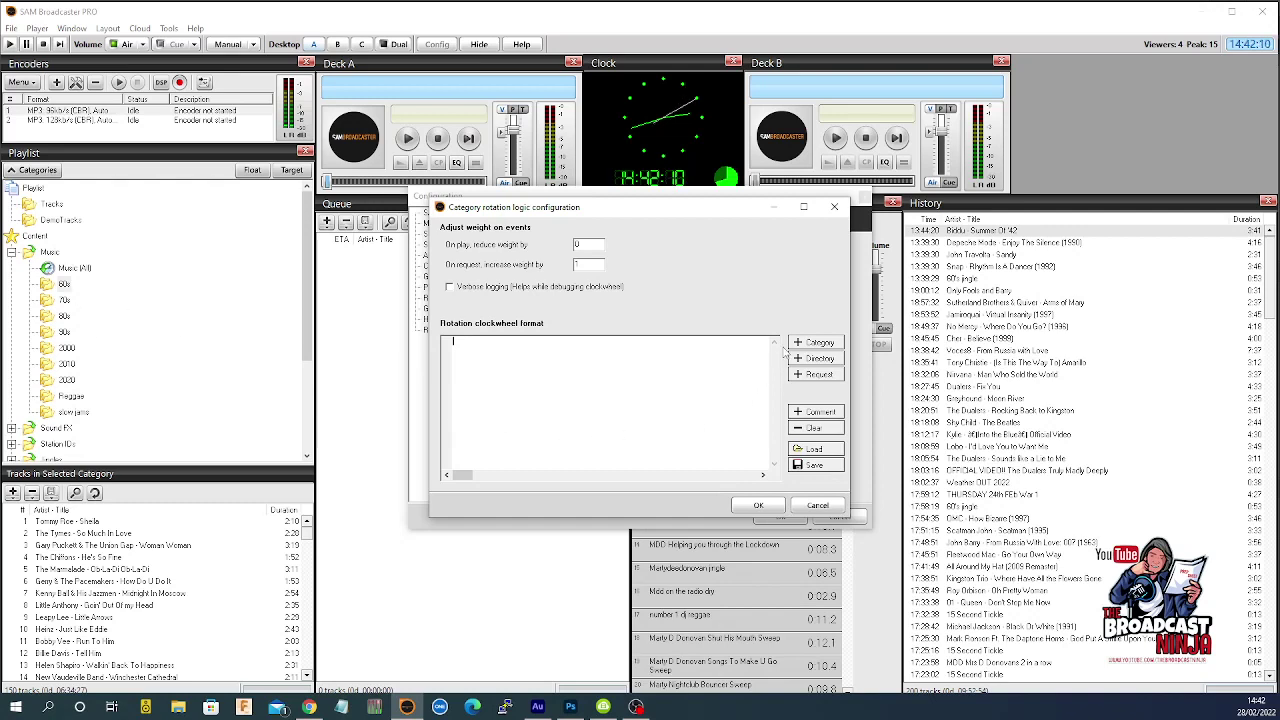
Step: Add a Content > Music > 60s line using the Weighted selection method
{"action": "left_click", "coordinate": [812, 343]}
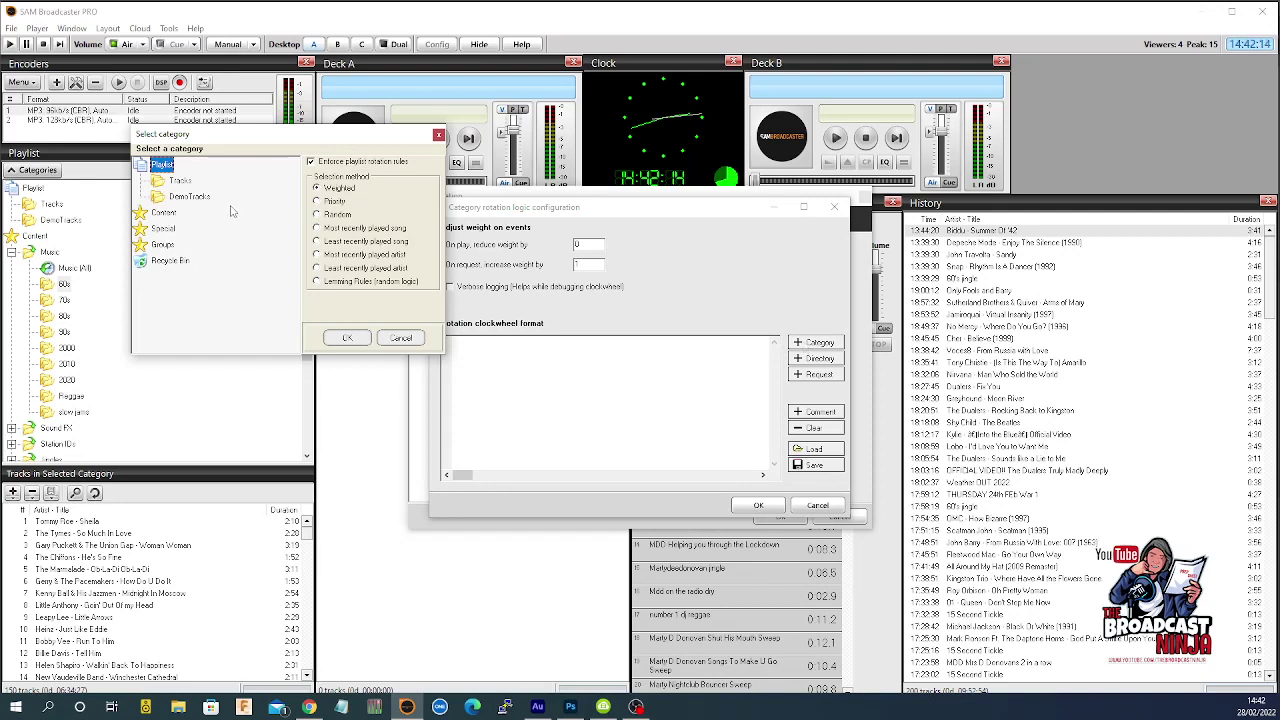
{"action": "left_click_drag", "start_coordinate": [232, 135], "coordinate": [207, 192]}
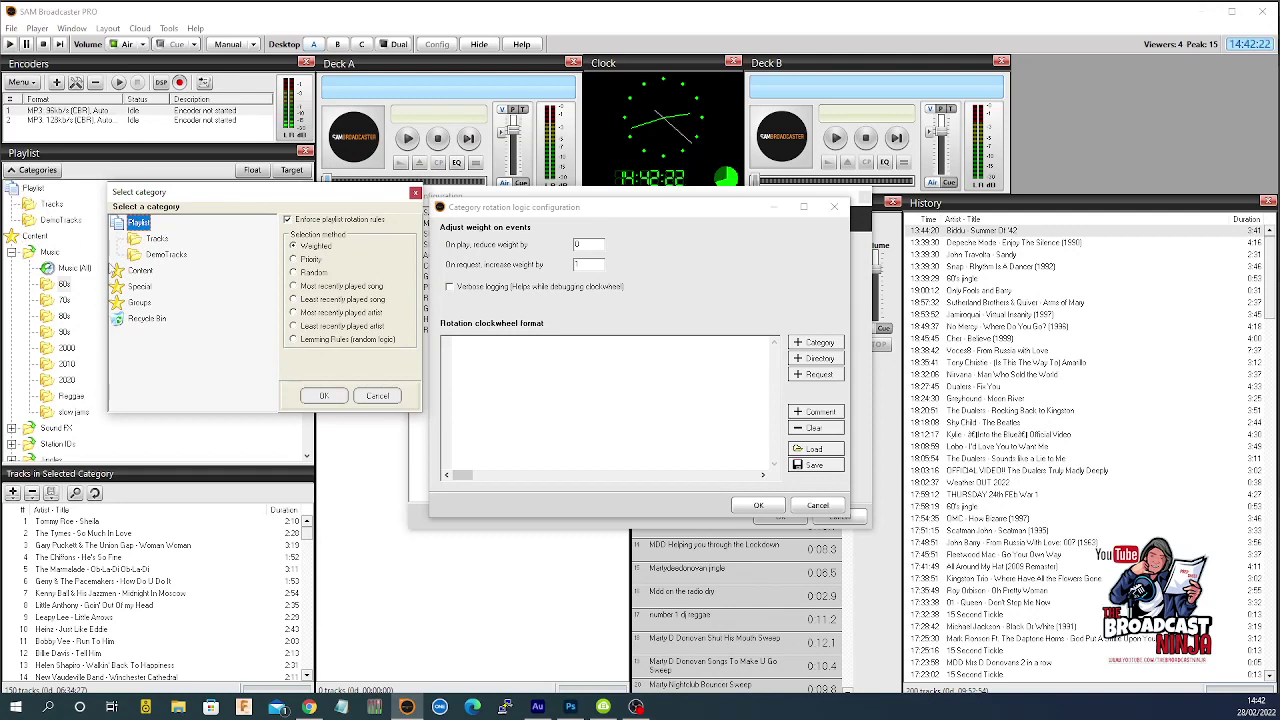
{"action": "double_click", "coordinate": [140, 270]}
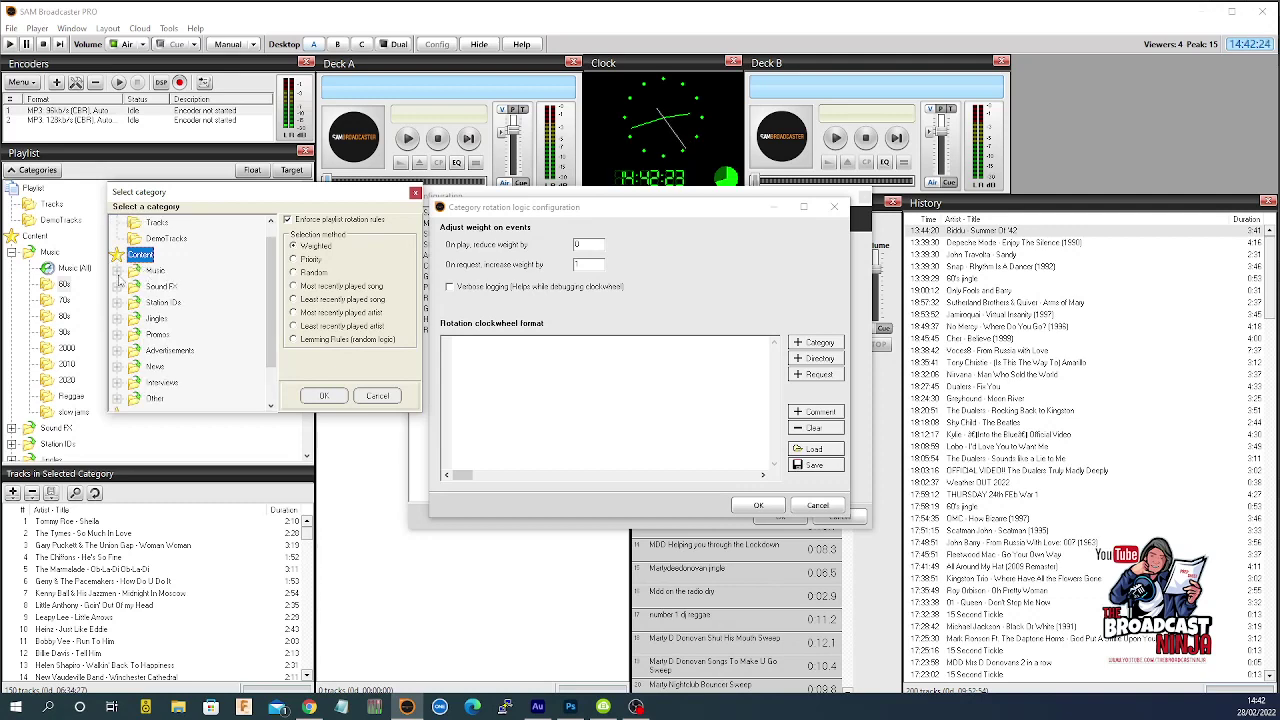
{"action": "left_click", "coordinate": [117, 271]}
{"action": "left_click", "coordinate": [169, 271]}
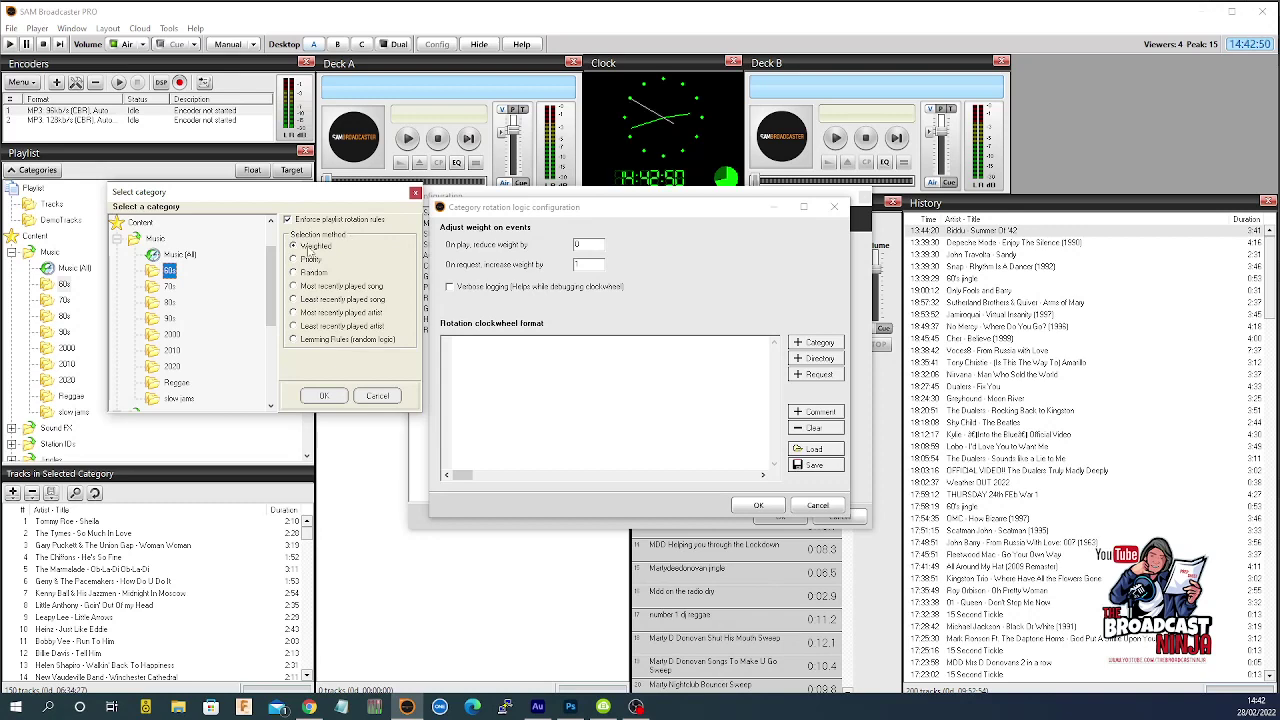
{"action": "left_click", "coordinate": [325, 398]}
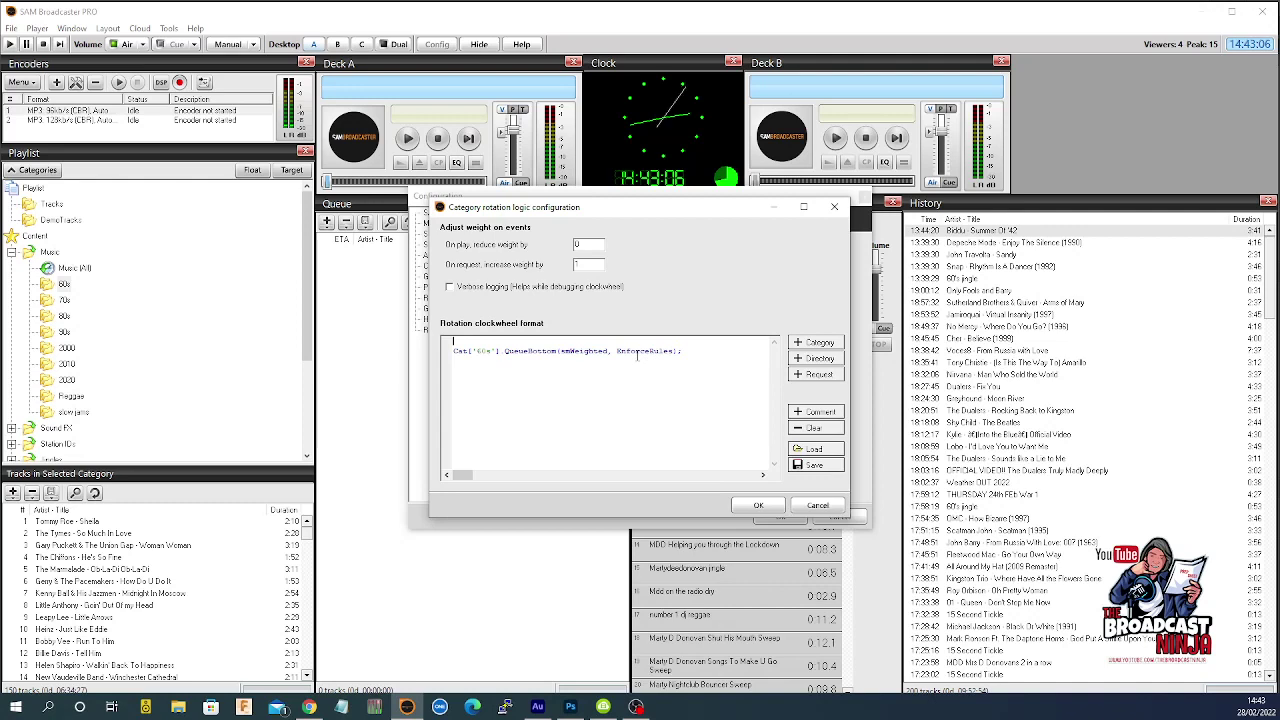
{"action": "left_click_drag", "start_coordinate": [580, 211], "coordinate": [584, 397]}
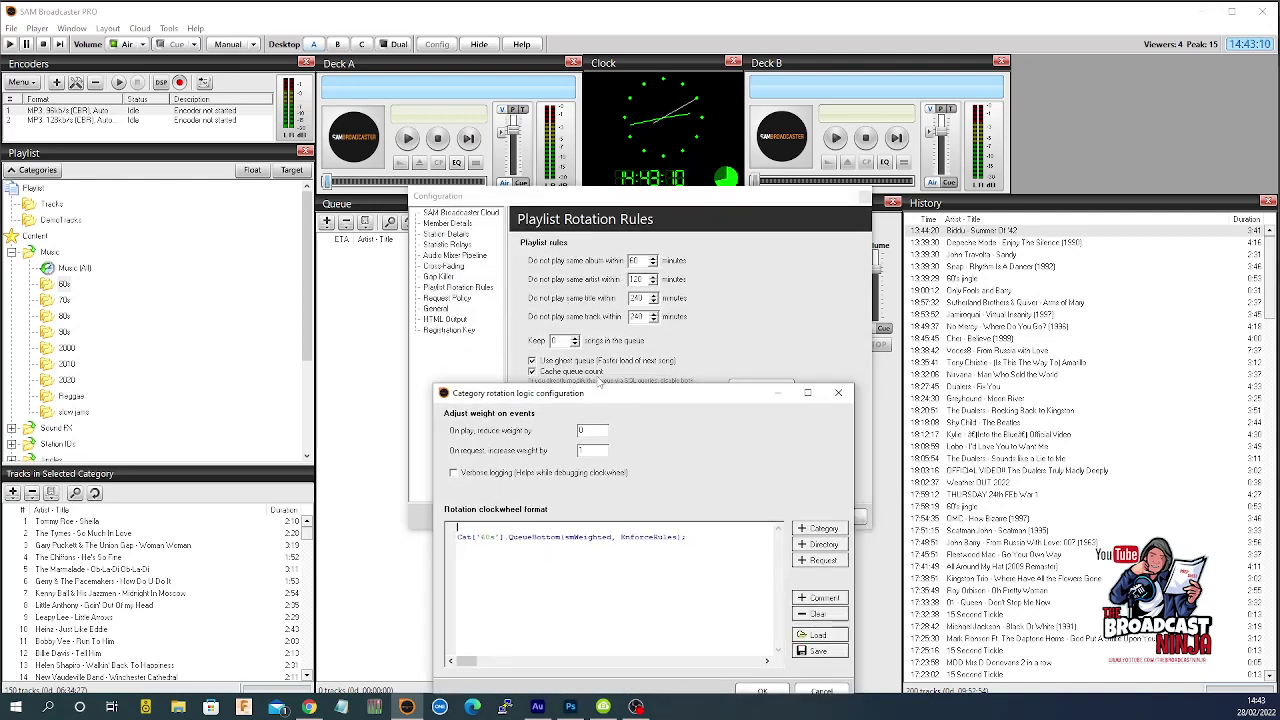
{"action": "left_click_drag", "start_coordinate": [643, 389], "coordinate": [612, 237]}
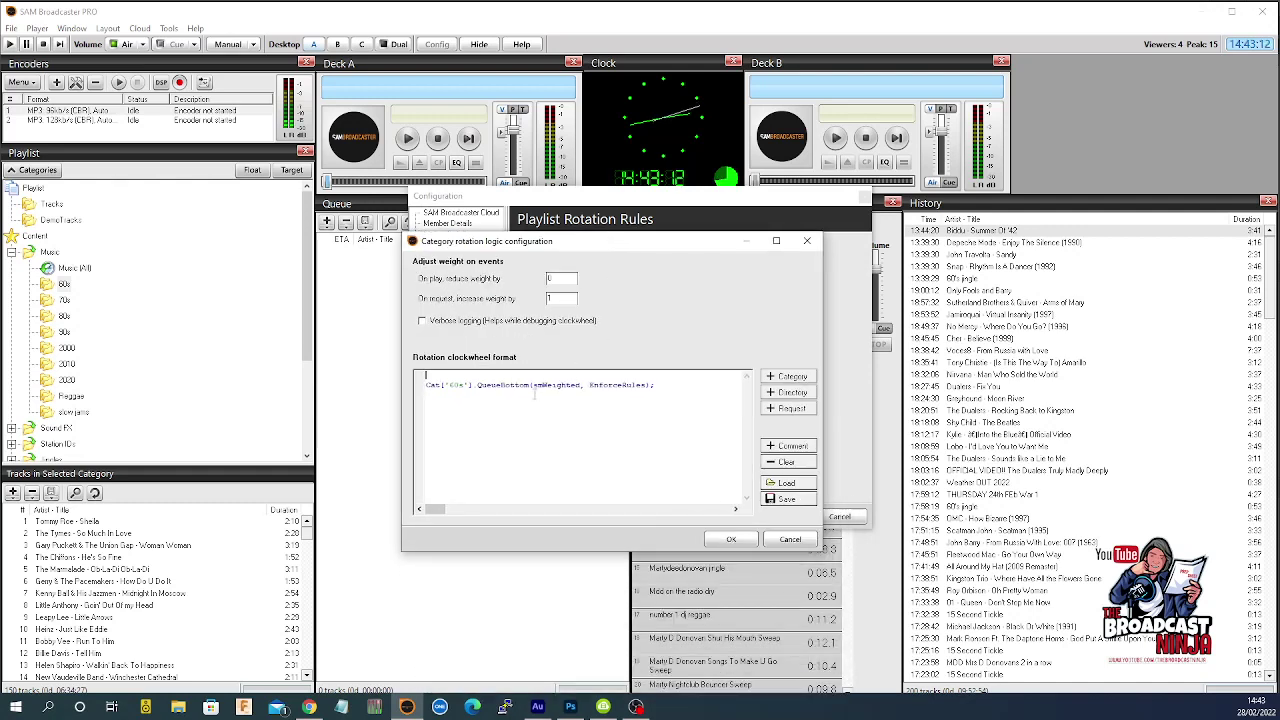
{"action": "left_click_drag", "start_coordinate": [534, 385], "coordinate": [648, 376]}
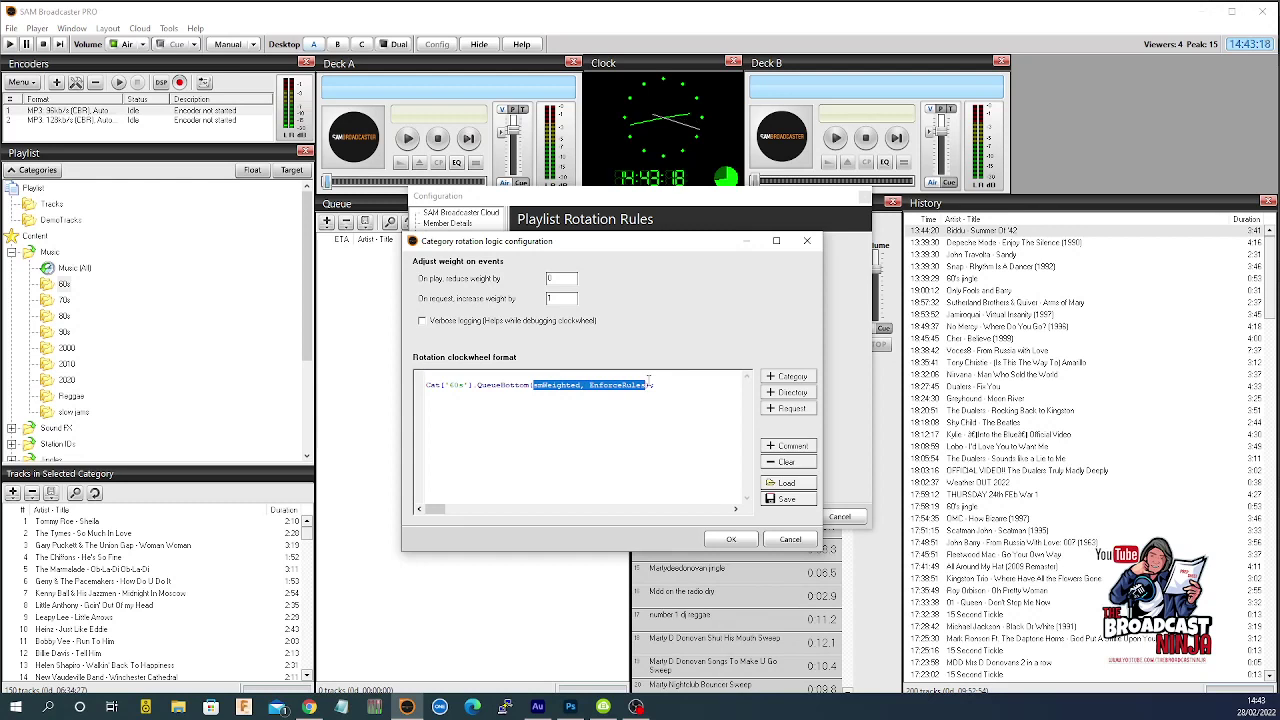
{"action": "left_click", "coordinate": [481, 373]}
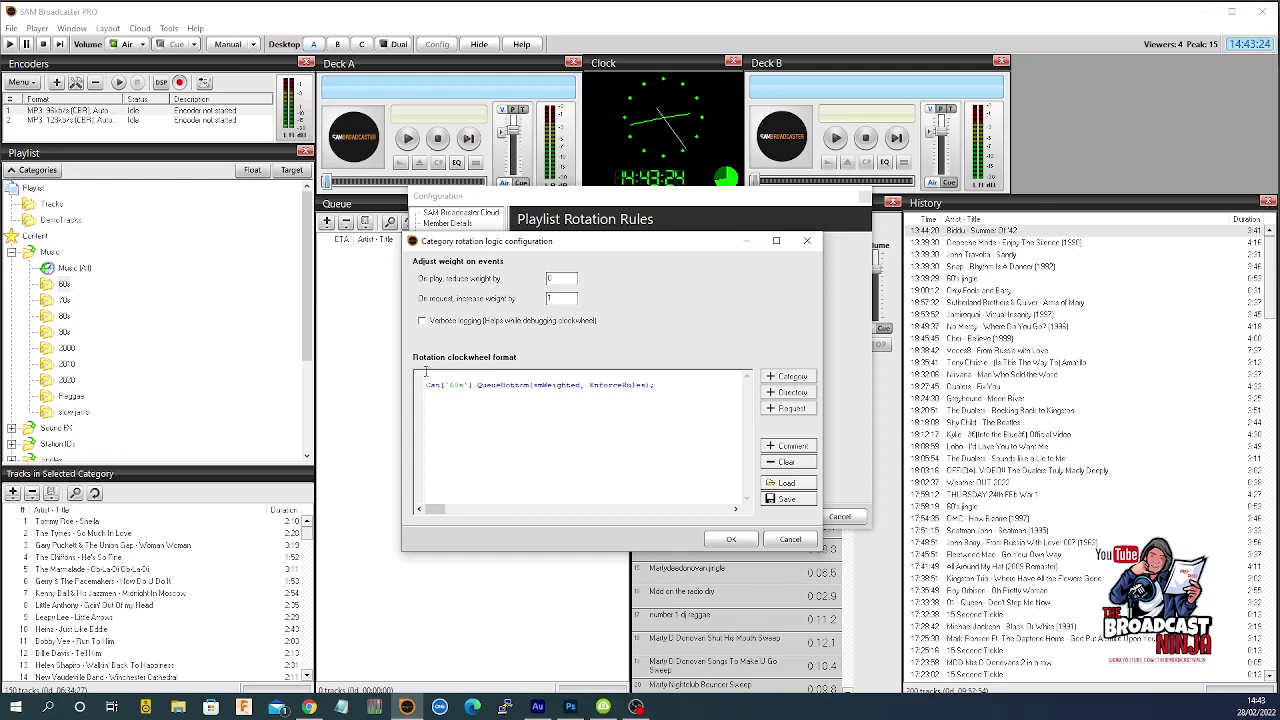
Step: Add a 60s line using least recently played artist selection
{"action": "left_click", "coordinate": [782, 376]}
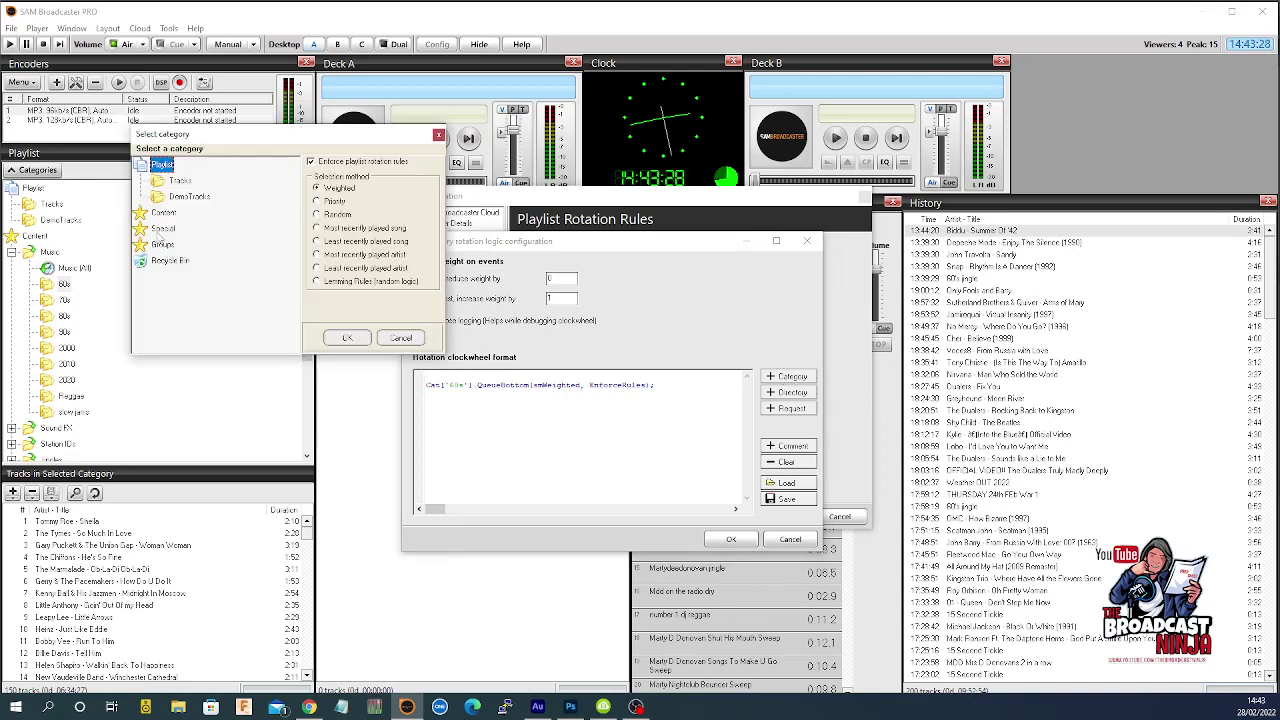
{"action": "double_click", "coordinate": [150, 213]}
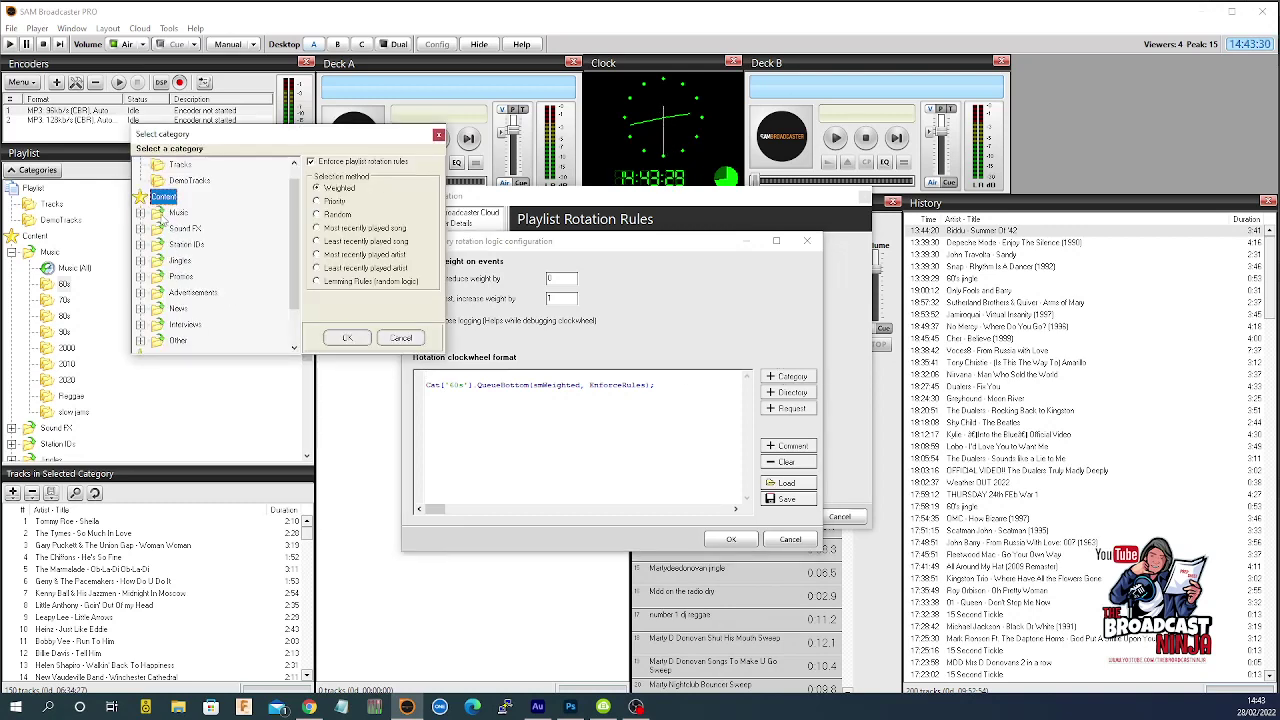
{"action": "scroll", "coordinate": [147, 218], "scroll_direction": "down", "scroll_amount": 1}
{"action": "left_click", "coordinate": [192, 212]}
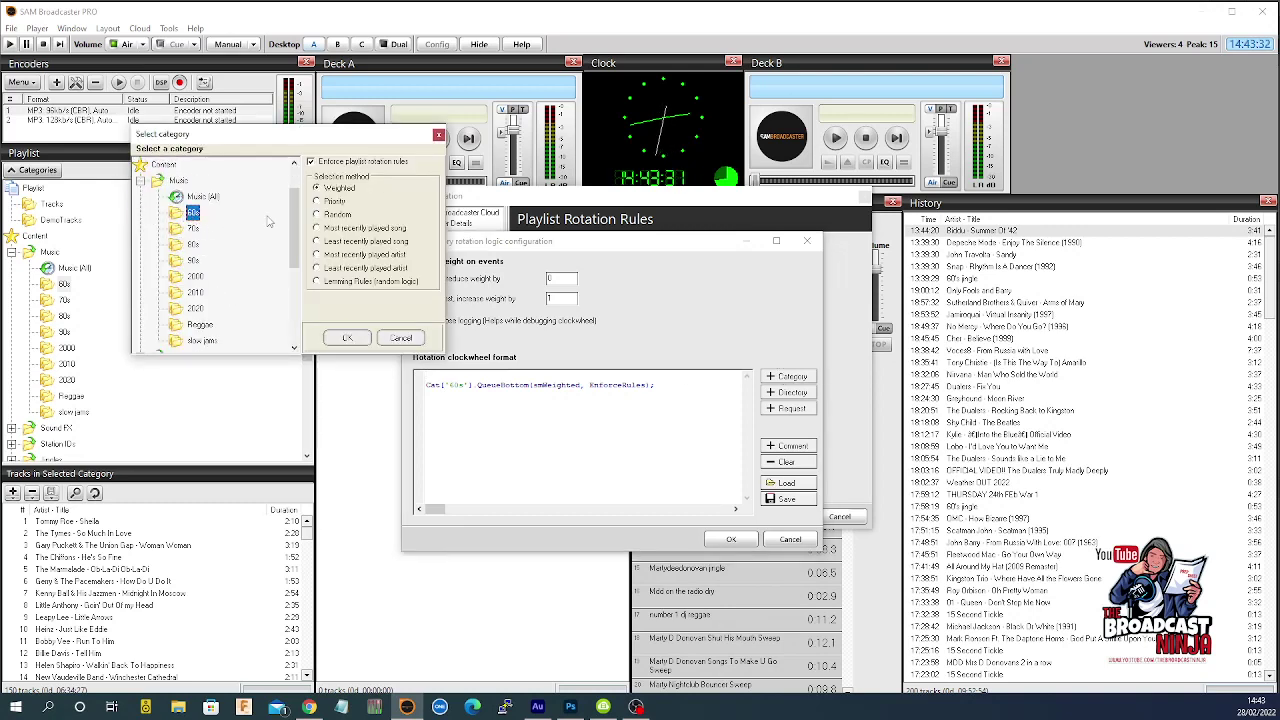
{"action": "left_click", "coordinate": [320, 268]}
{"action": "left_click", "coordinate": [345, 338]}
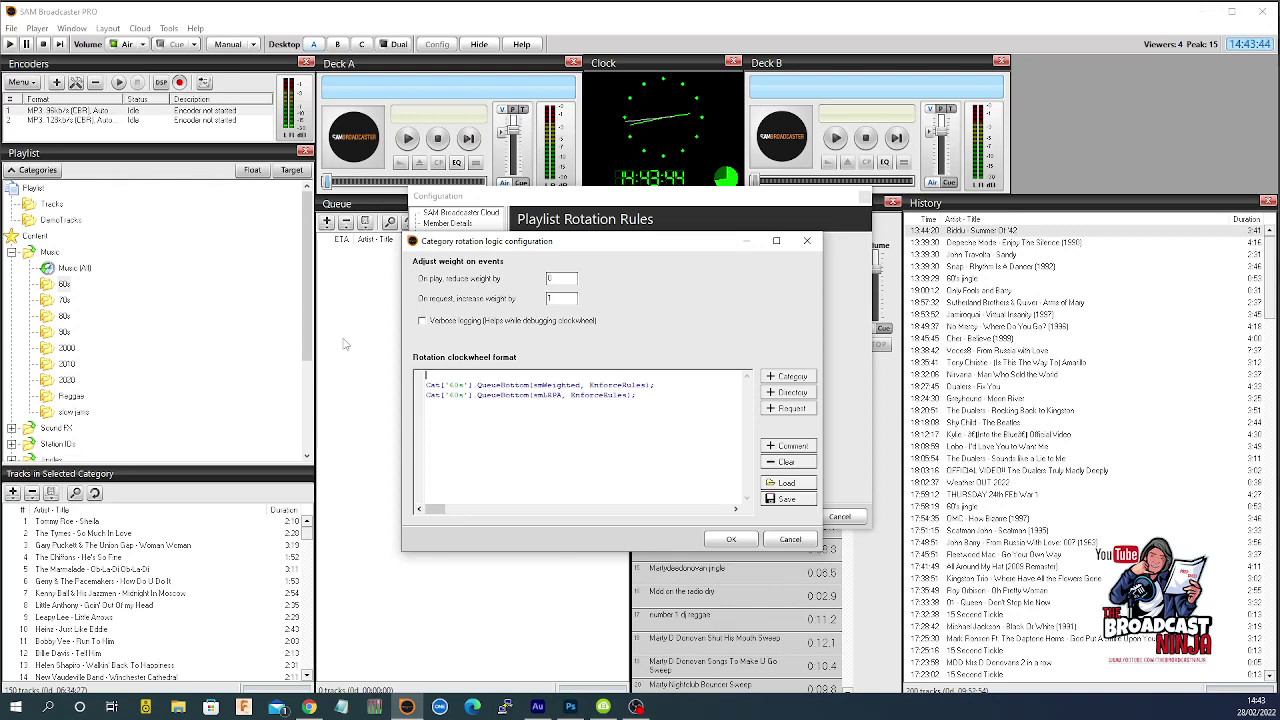
Step: Add a 60s line that queues the most recently played song
{"action": "left_click", "coordinate": [787, 376]}
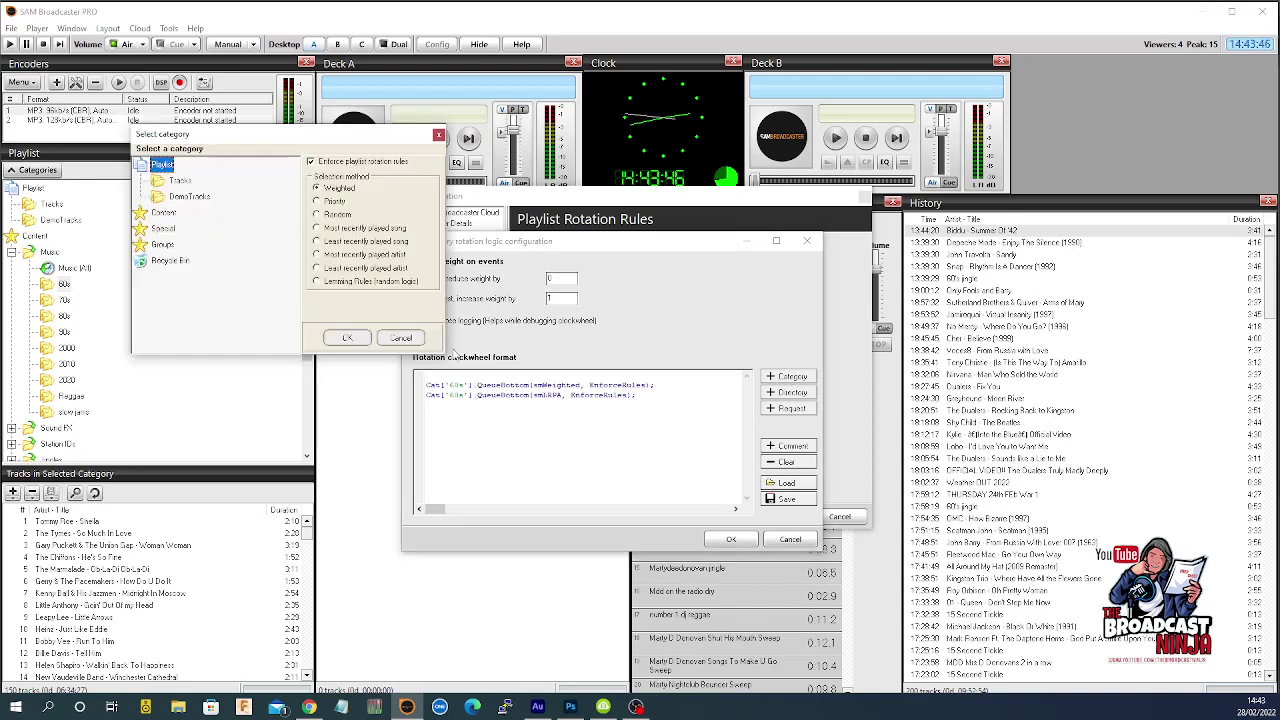
{"action": "double_click", "coordinate": [152, 213]}
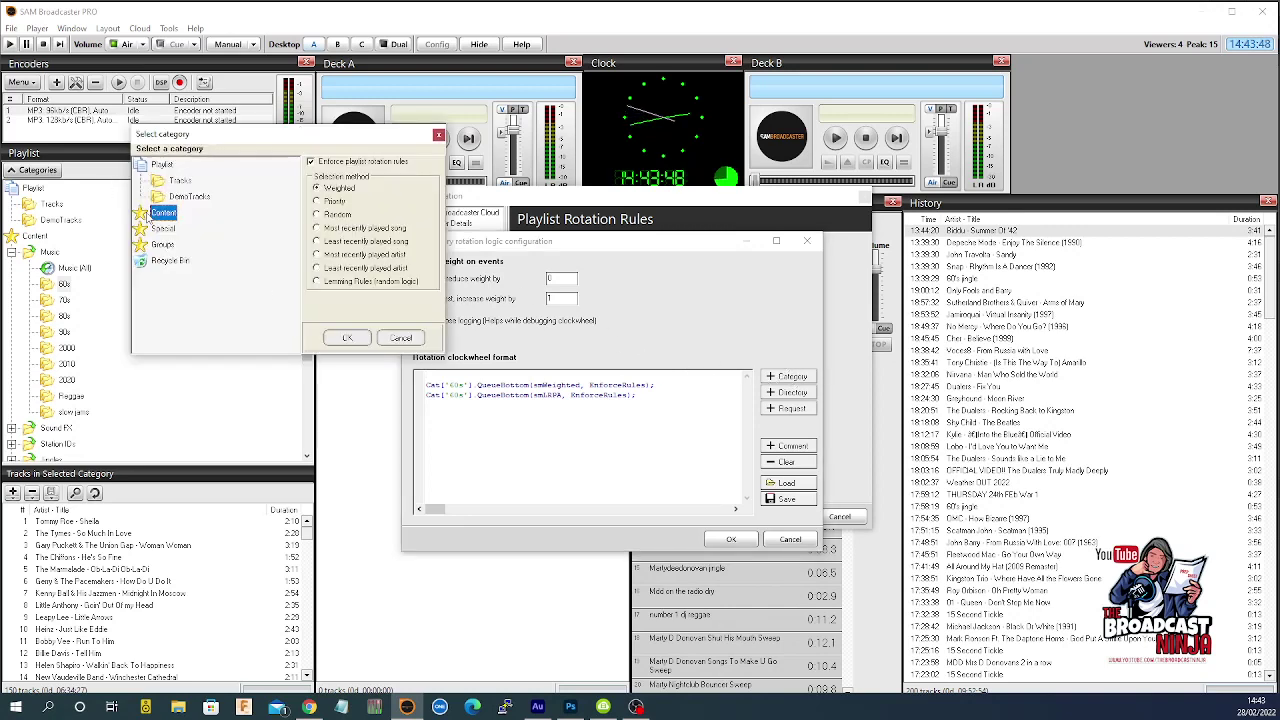
{"action": "left_click", "coordinate": [141, 213]}
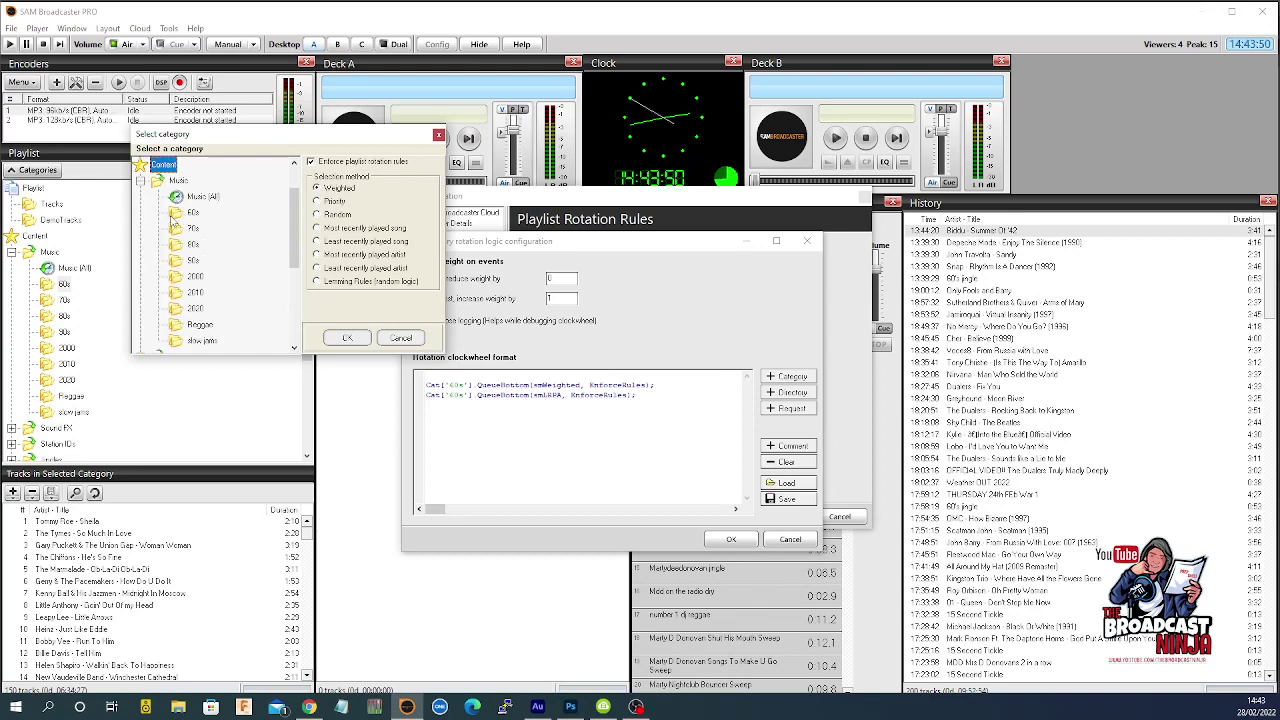
{"action": "left_click", "coordinate": [176, 213]}
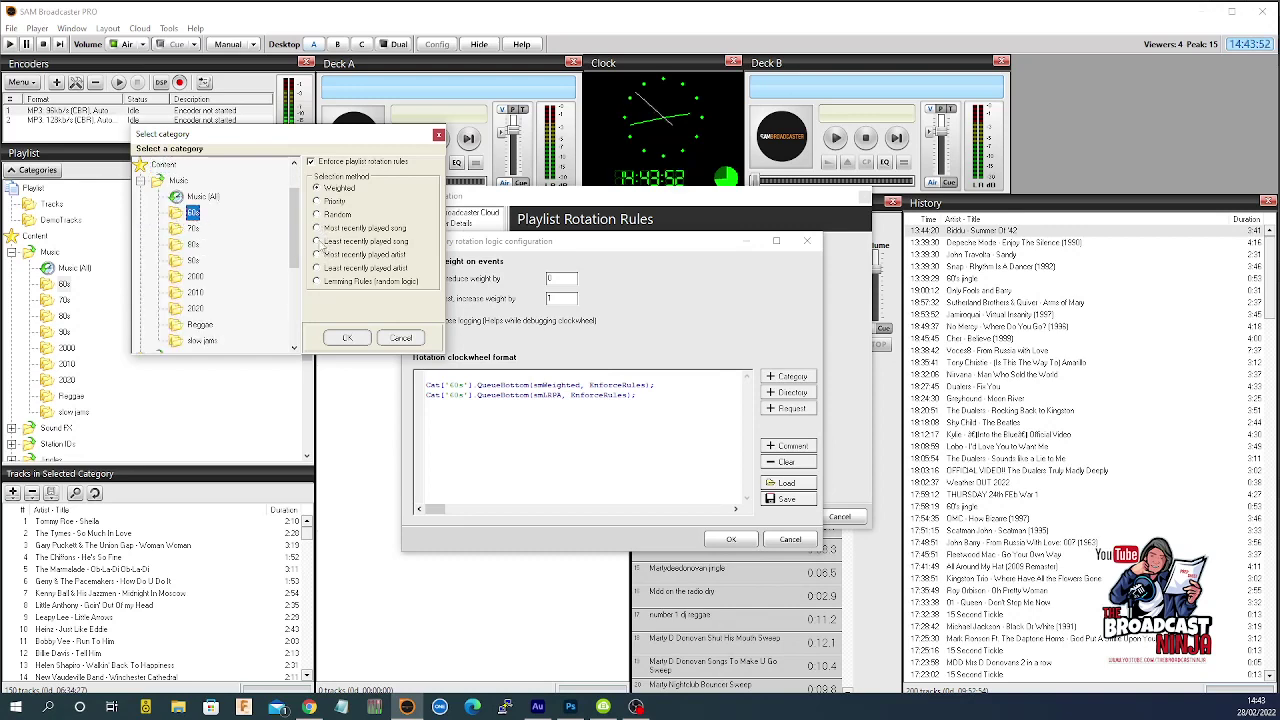
{"action": "left_click", "coordinate": [317, 228]}
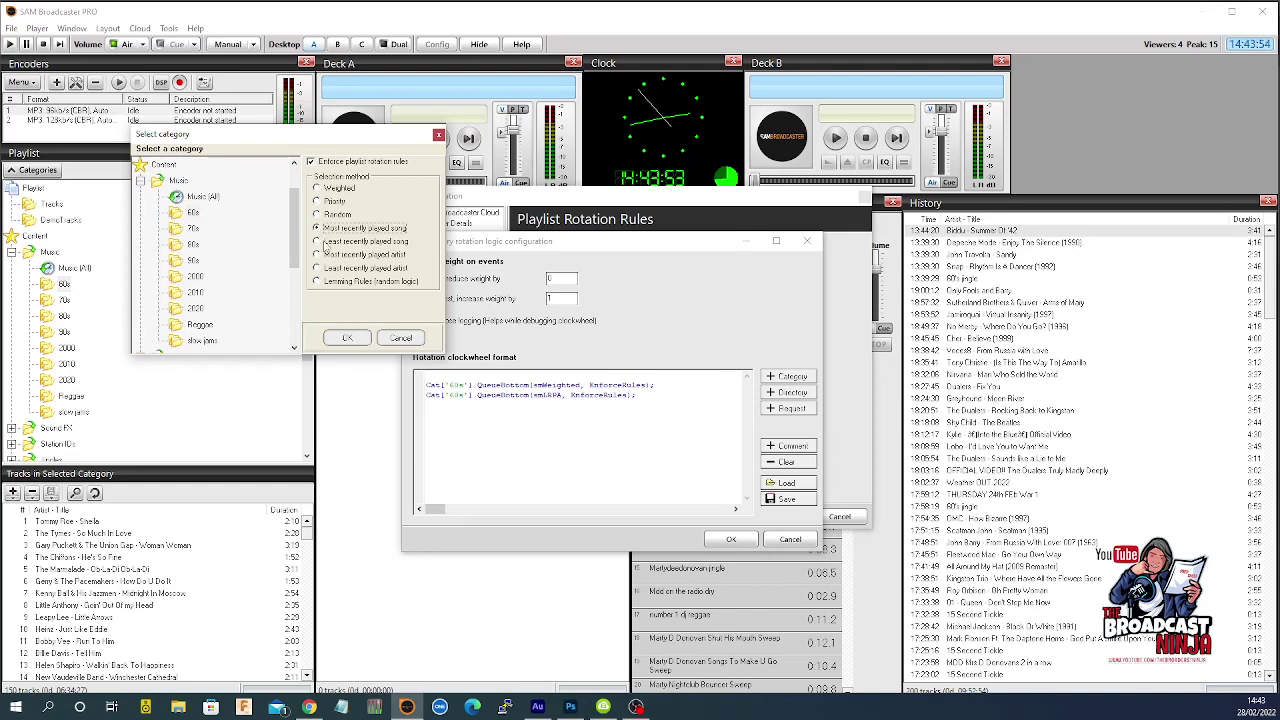
{"action": "left_click", "coordinate": [345, 338]}
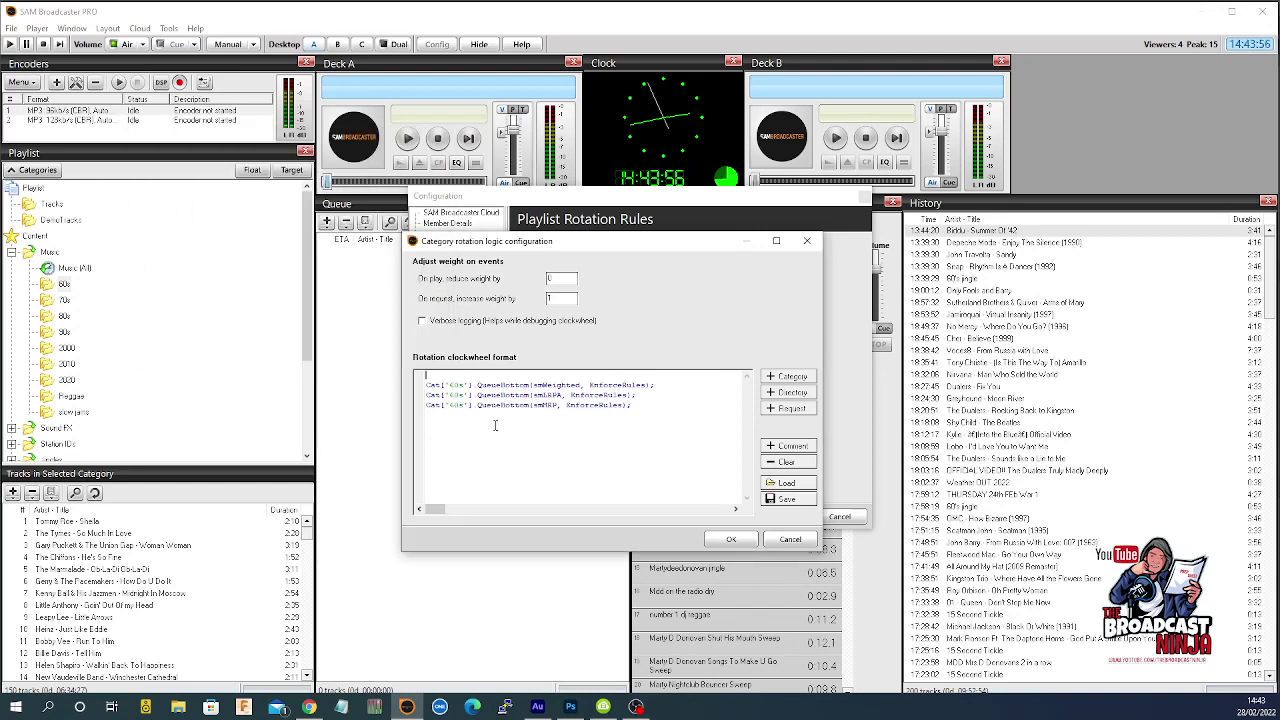
Step: Add a fourth Content > Music > 60s line using Random song selection
{"action": "left_click", "coordinate": [790, 376]}
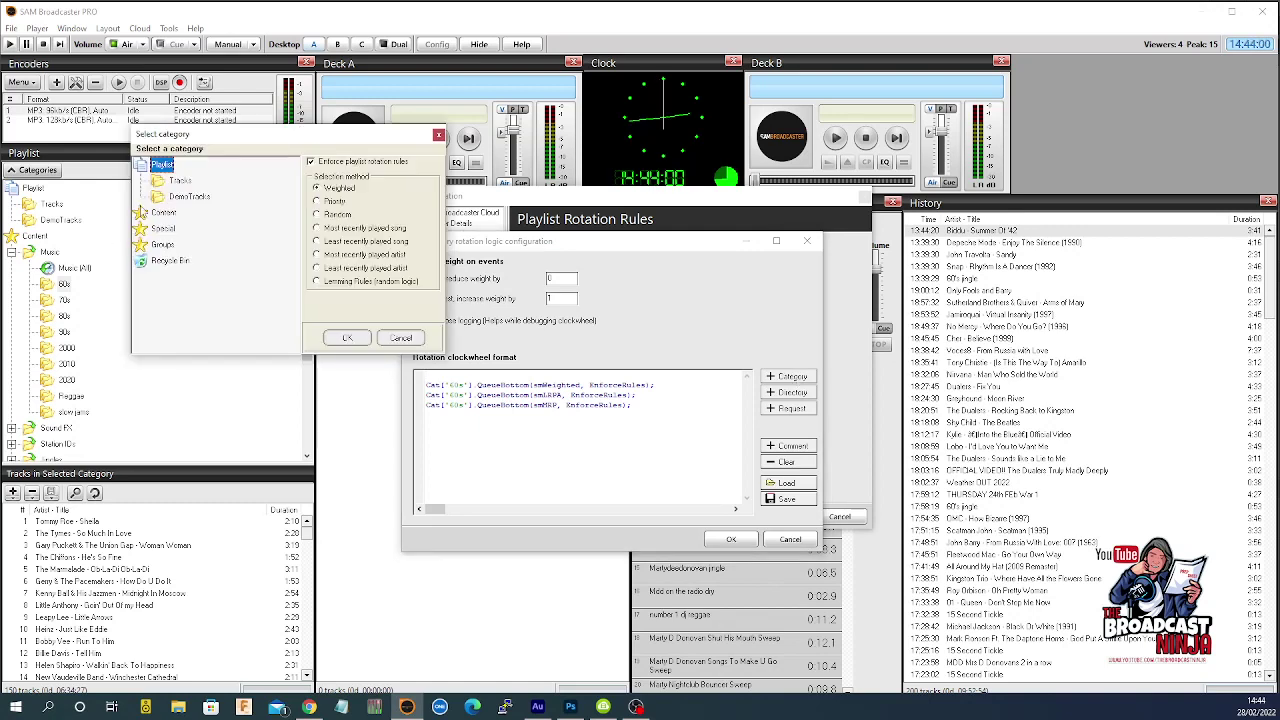
{"action": "double_click", "coordinate": [143, 213]}
{"action": "left_click", "coordinate": [141, 213]}
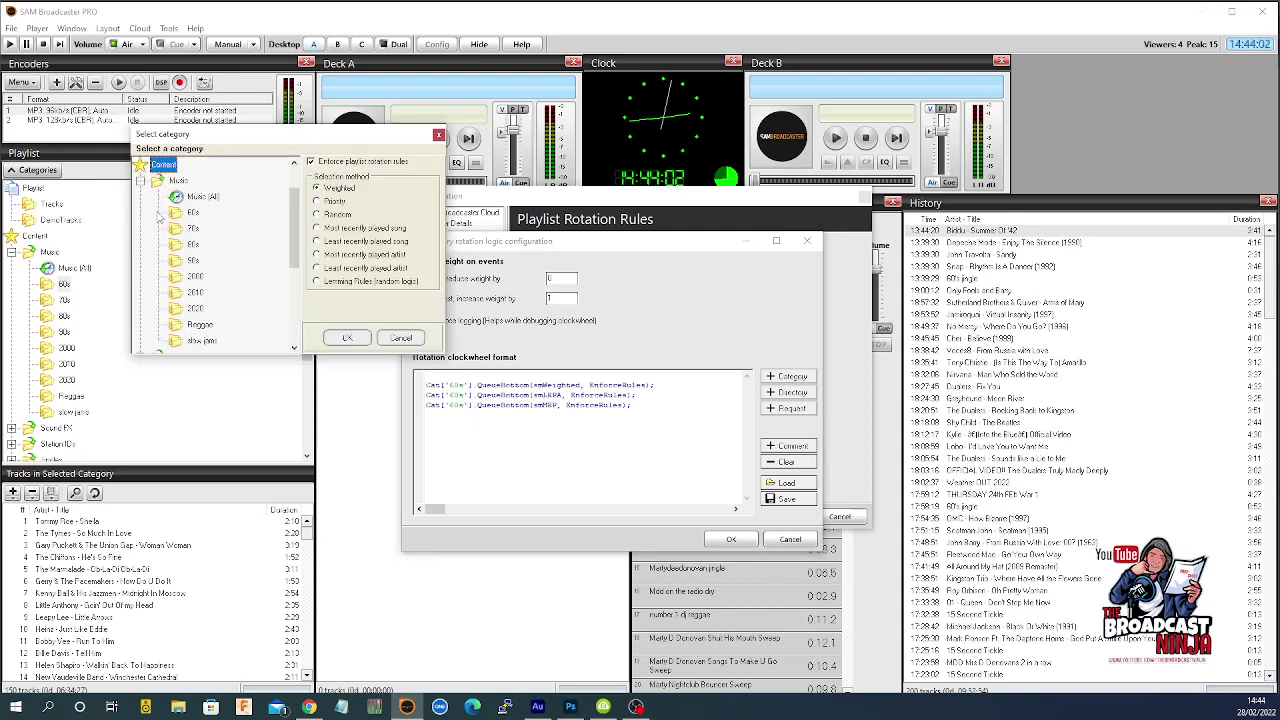
{"action": "left_click", "coordinate": [192, 212]}
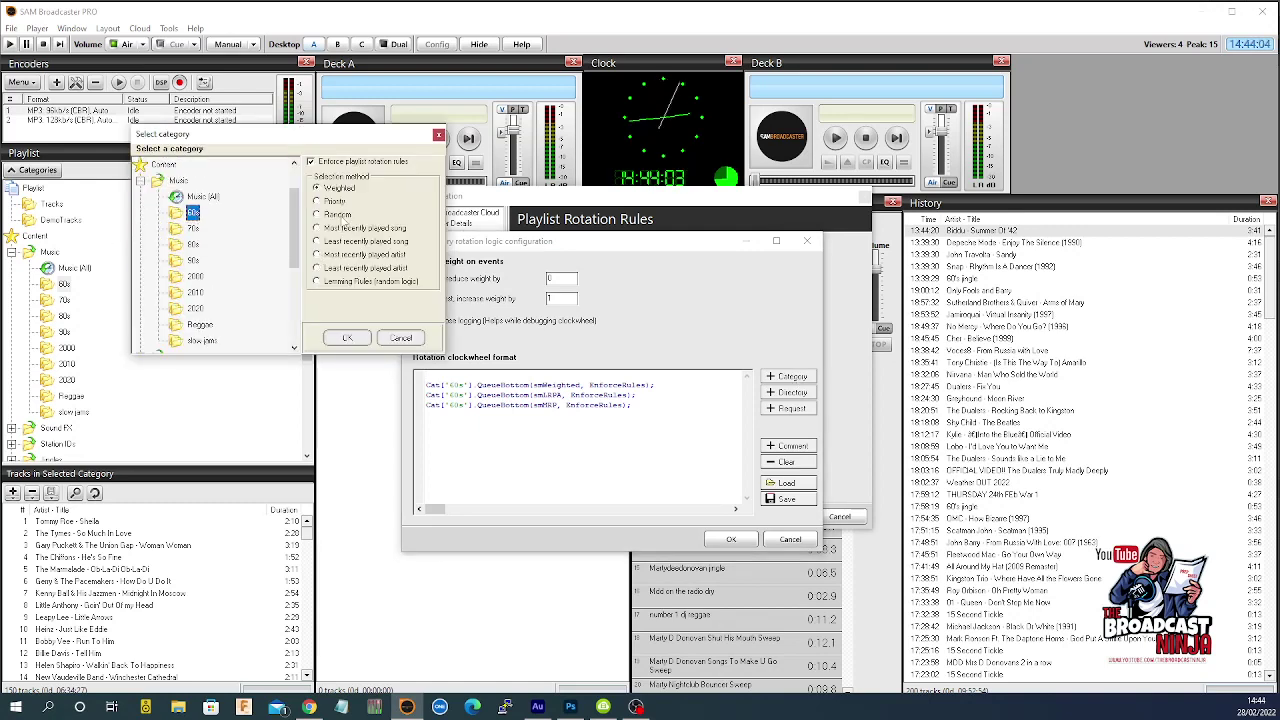
{"action": "left_click", "coordinate": [338, 215]}
{"action": "left_click", "coordinate": [342, 338]}
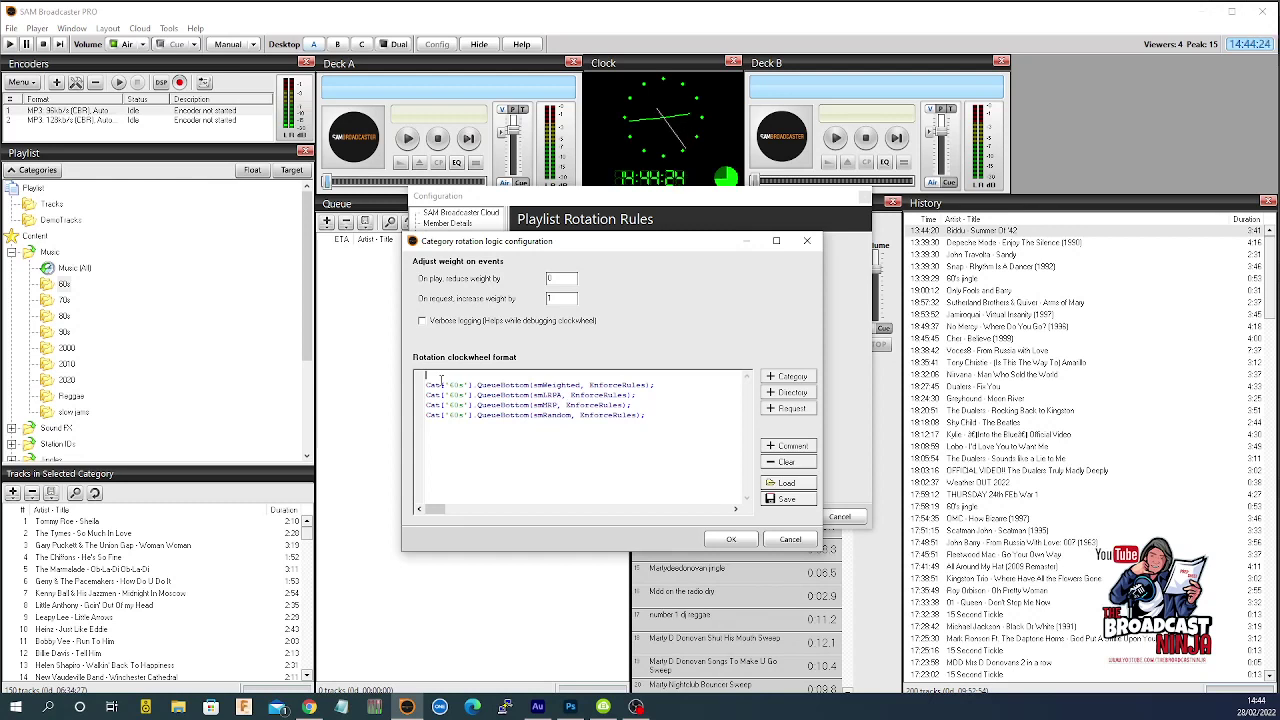
Step: Save the four-line rotation script as 60s.cwf in the clockwheels folder
{"action": "left_click", "coordinate": [787, 499]}
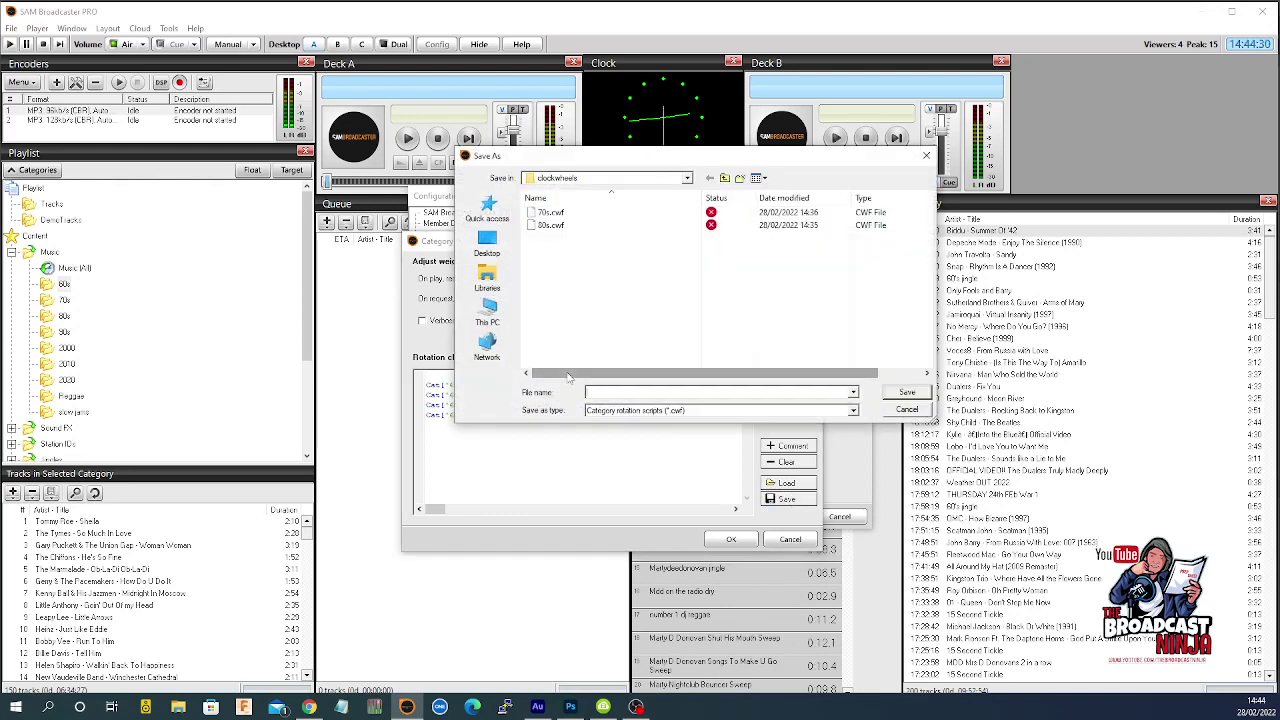
{"action": "type", "text": "60s"}
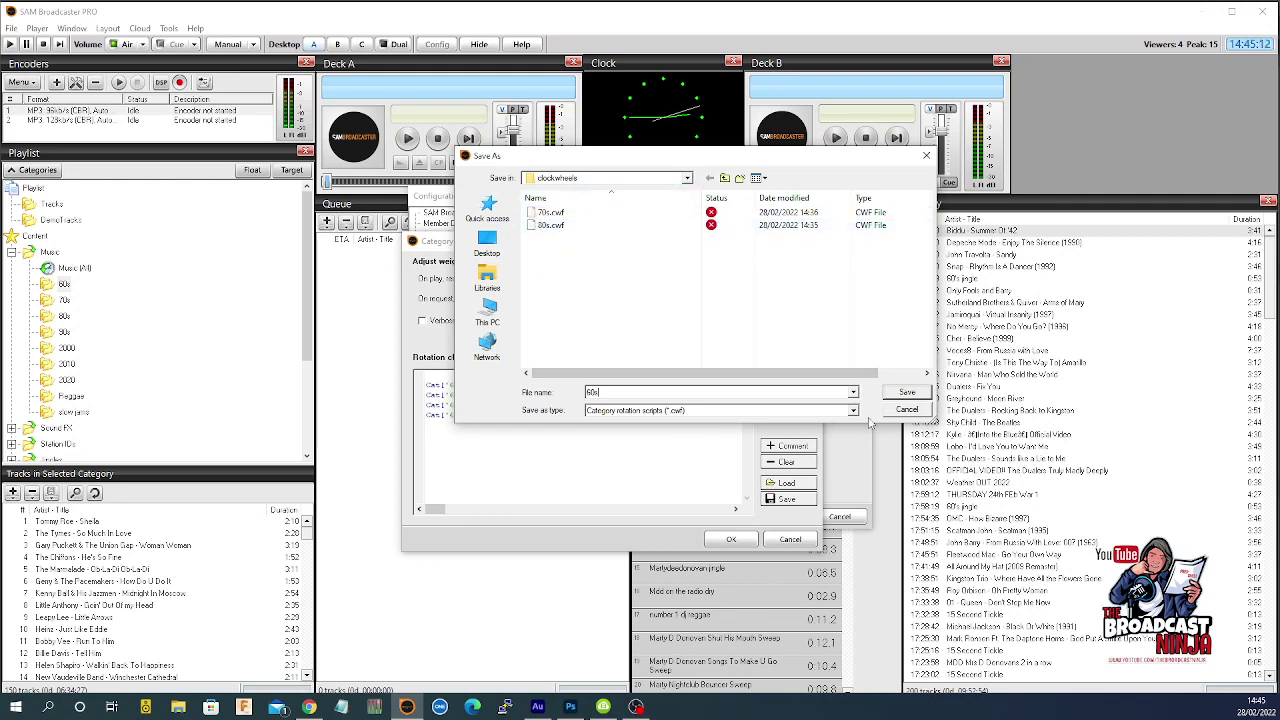
{"action": "left_click", "coordinate": [906, 396]}
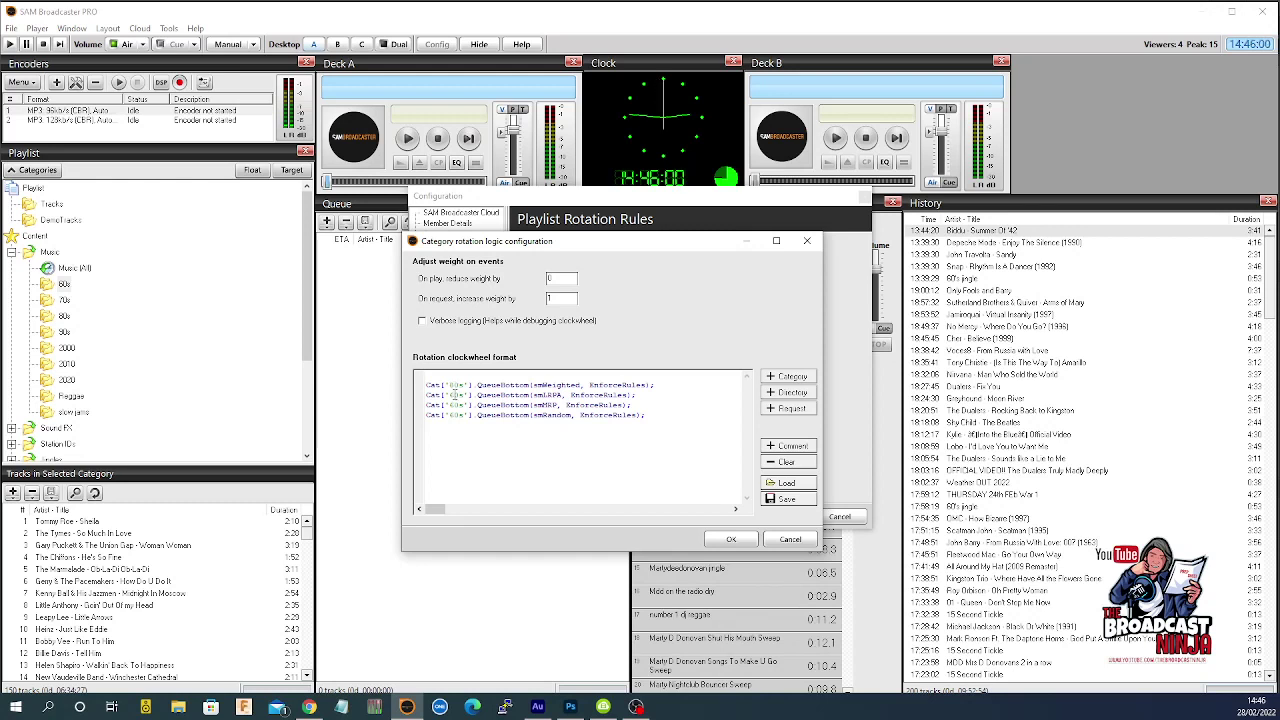
Step: Retype the 60s category names in the second and third clockwheel lines to 80s
{"action": "left_click_drag", "start_coordinate": [456, 395], "coordinate": [449, 395]}
{"action": "type", "text": "8"}
{"action": "left_click_drag", "start_coordinate": [455, 404], "coordinate": [449, 414]}
{"action": "type", "text": "88"}
Step: Overwrite 80s.cwf with the script, accept the rotation settings, and close Configuration
{"action": "left_click", "coordinate": [787, 500]}
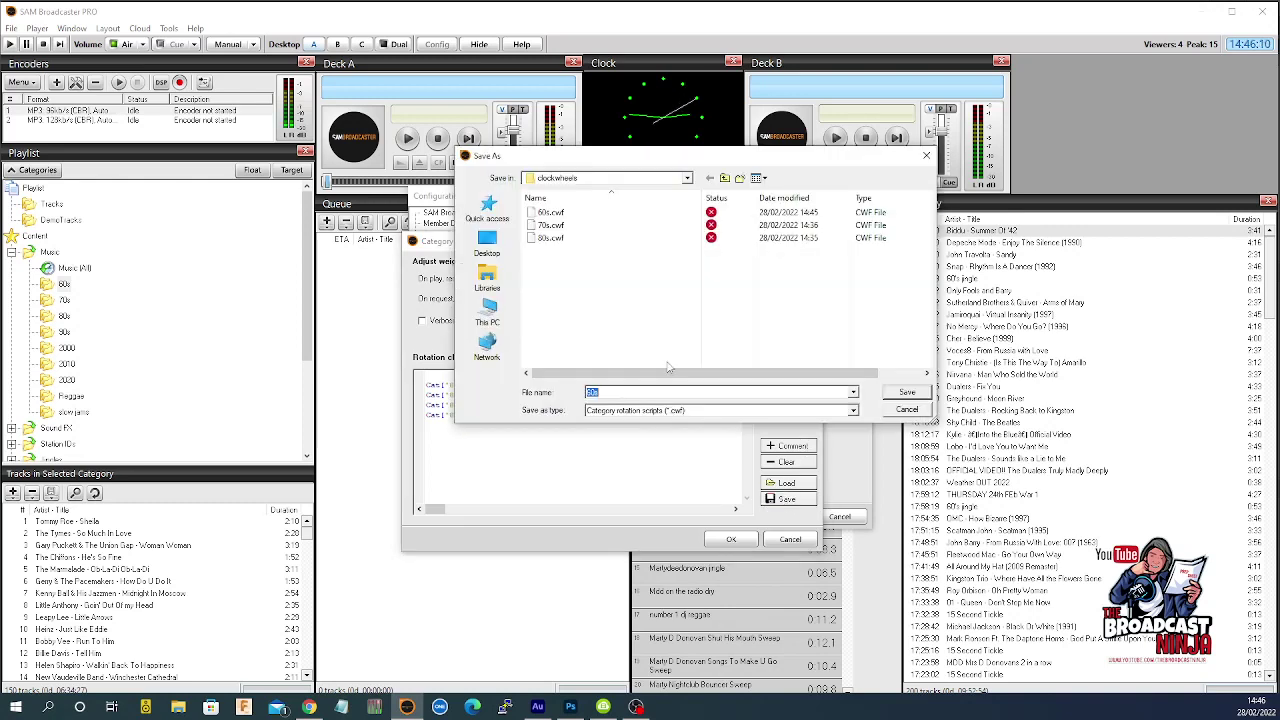
{"action": "left_click", "coordinate": [554, 237]}
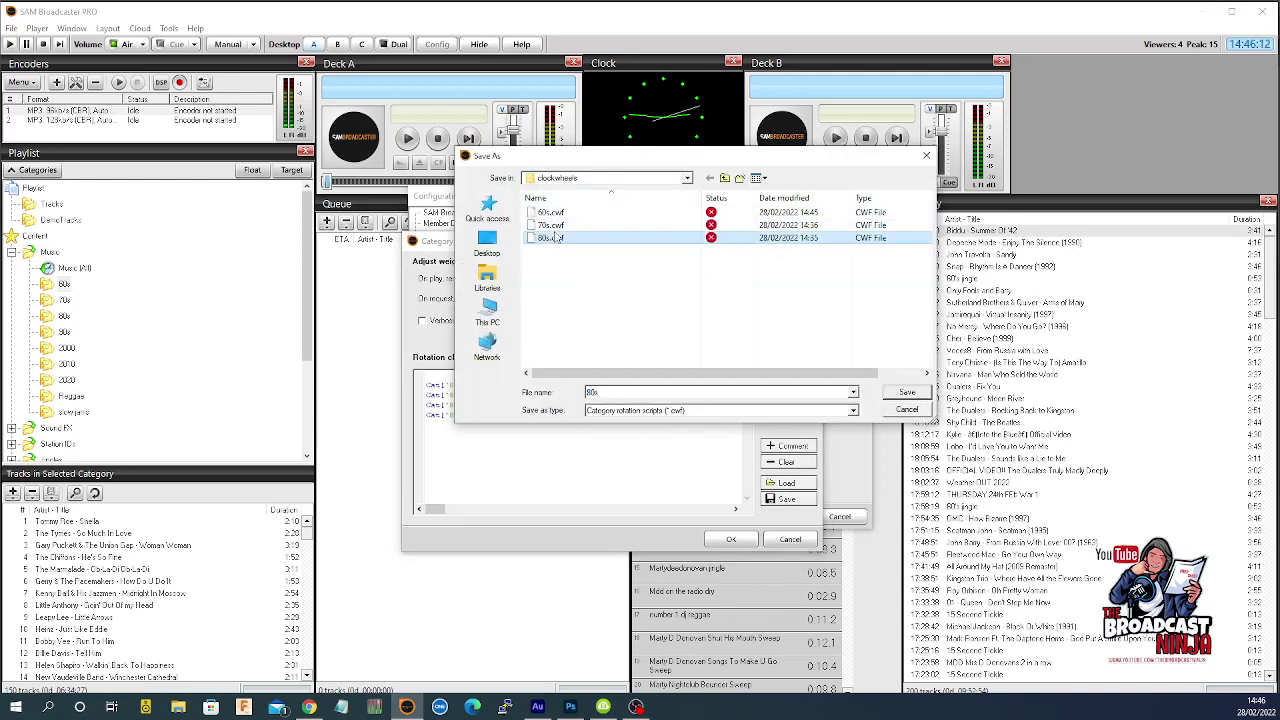
{"action": "left_click", "coordinate": [907, 393]}
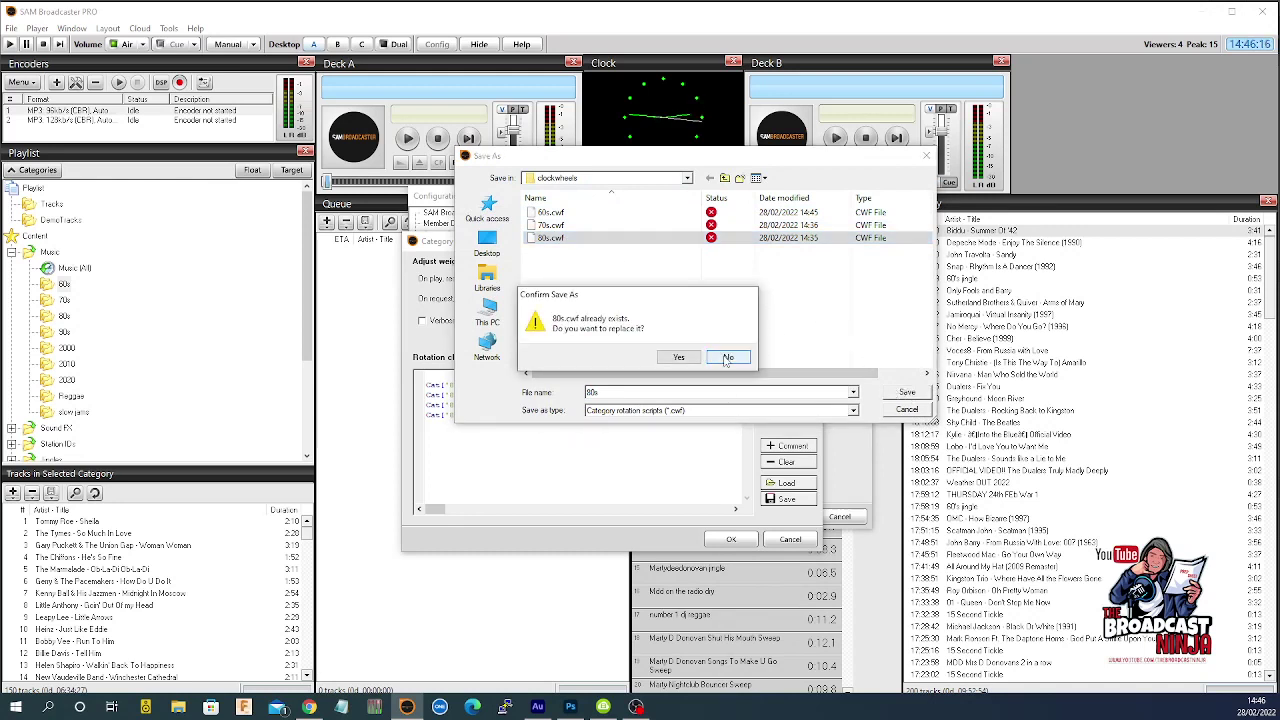
{"action": "left_click", "coordinate": [677, 358]}
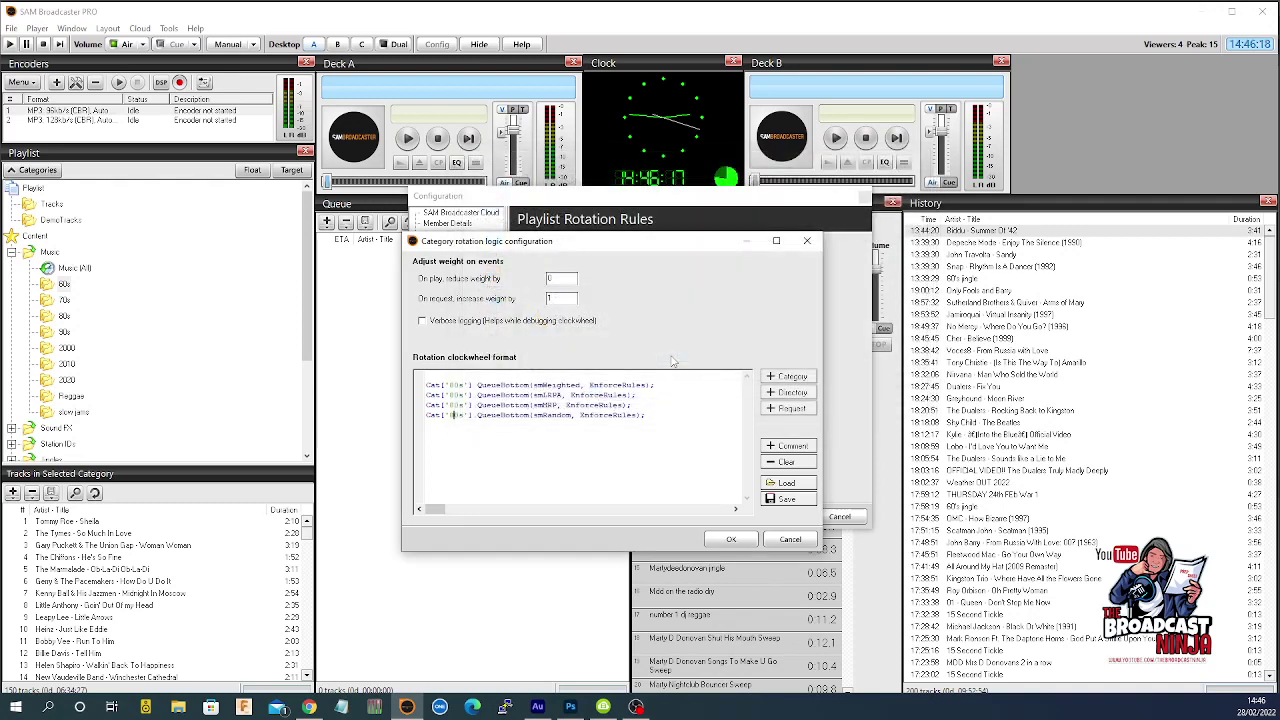
{"action": "left_click", "coordinate": [732, 540]}
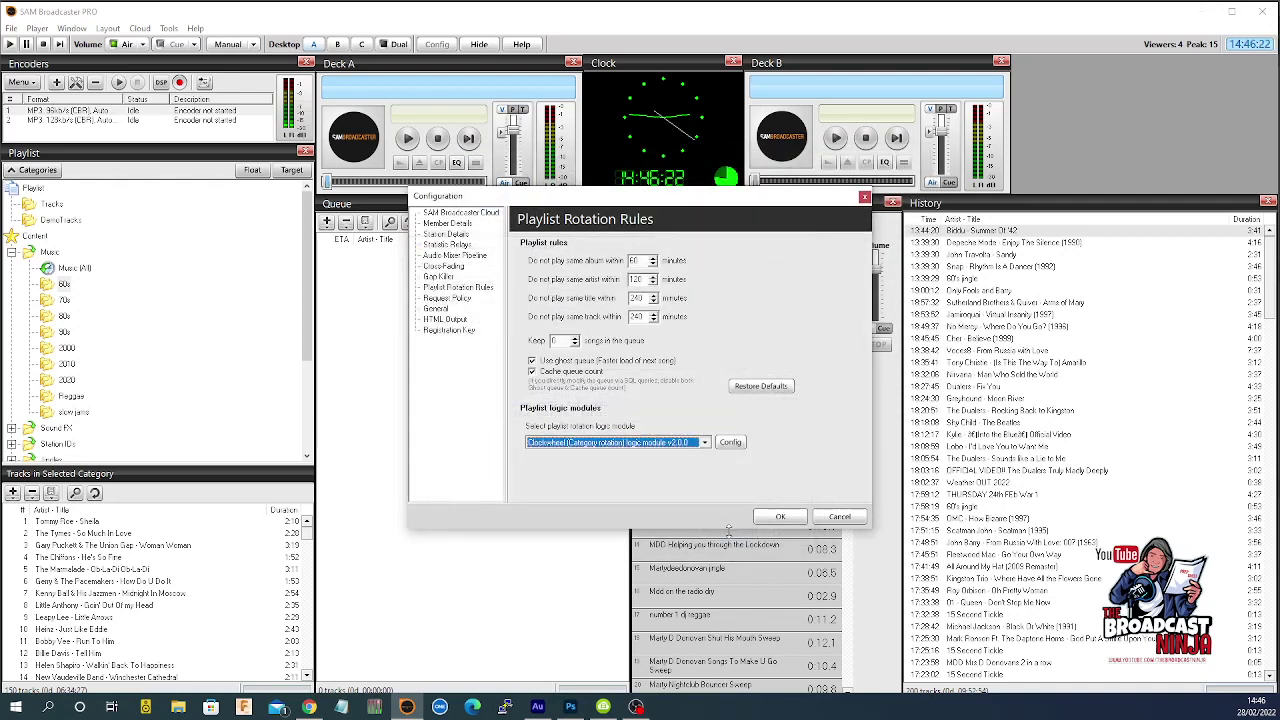
{"action": "left_click", "coordinate": [840, 518]}
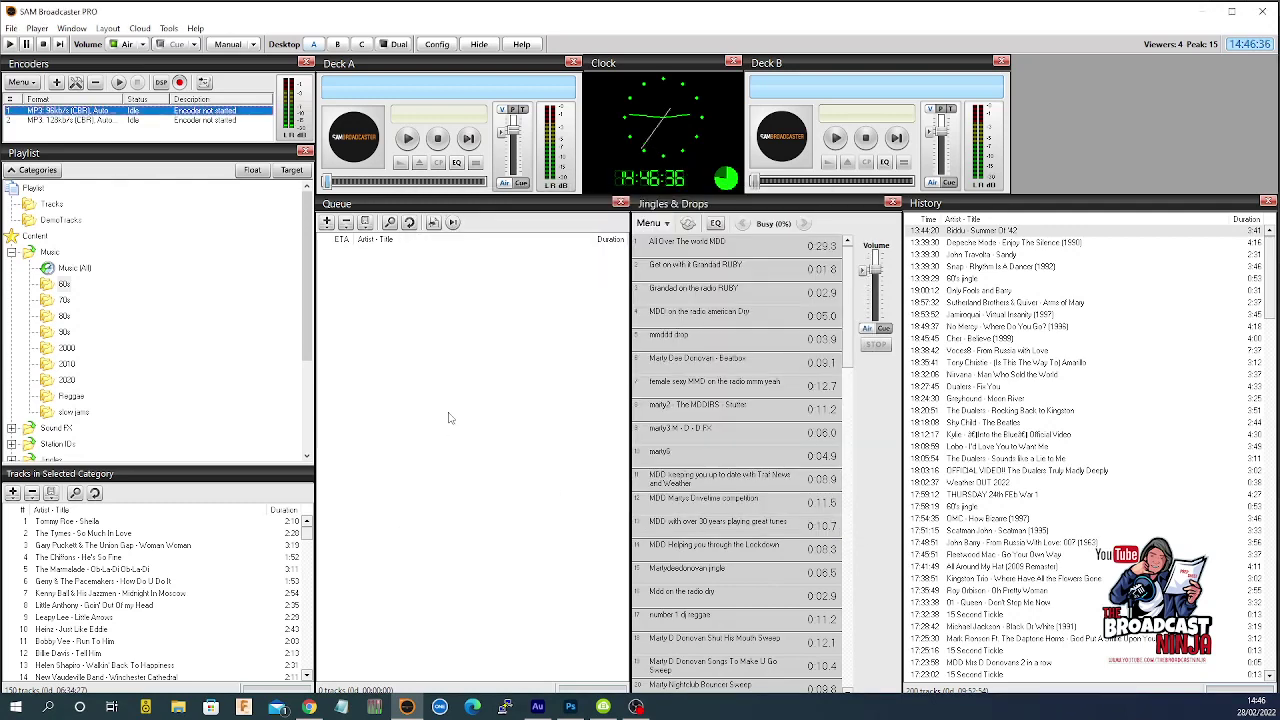